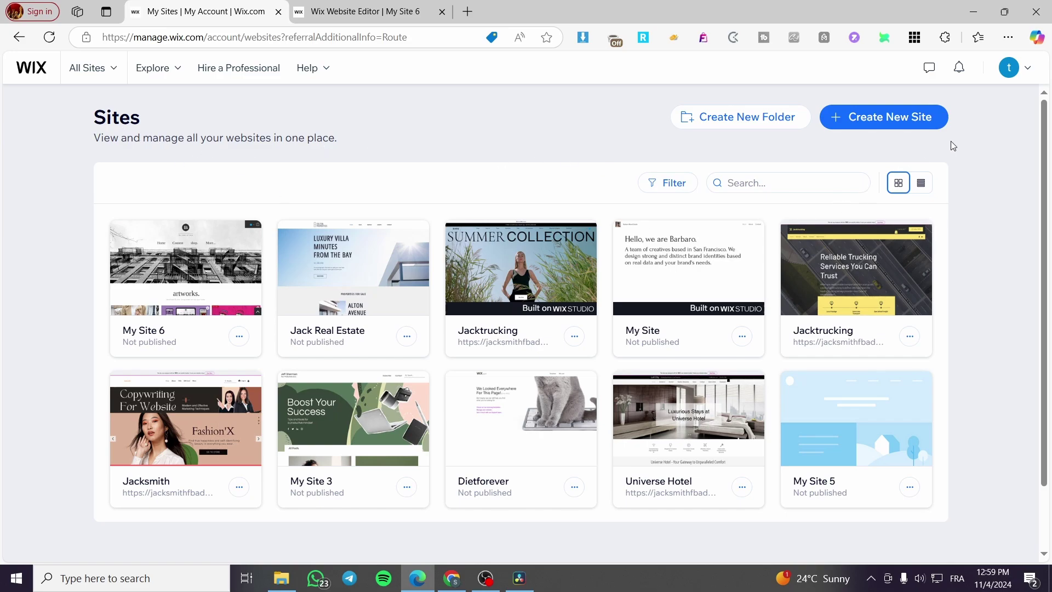
Open My Site 6's dashboard and review its business setup checklist at 3/7 steps
mouse_move(890, 296)
mouse_move(701, 278)
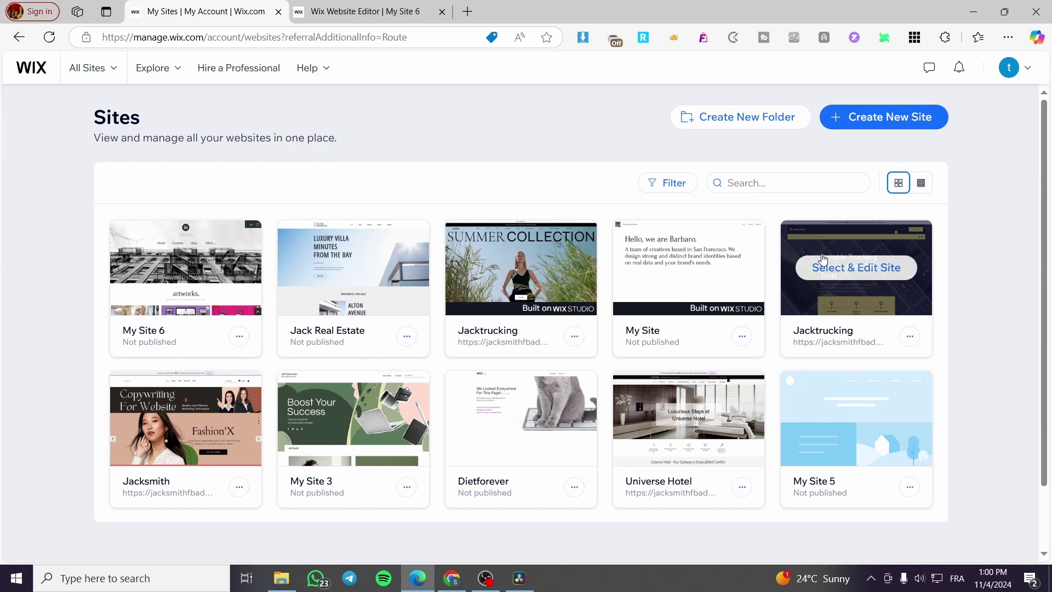
mouse_move(200, 340)
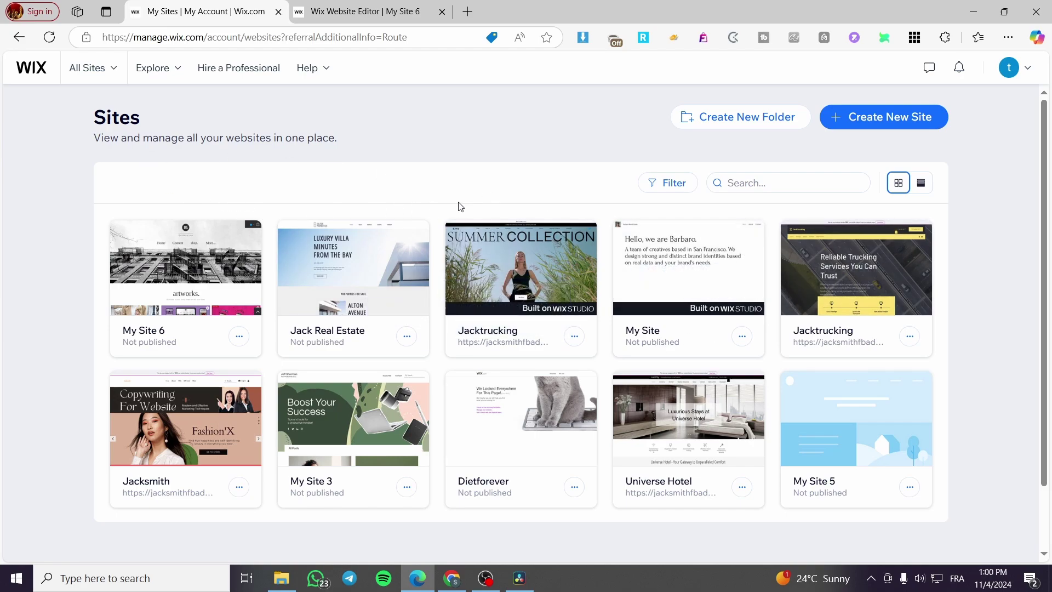
mouse_move(187, 273)
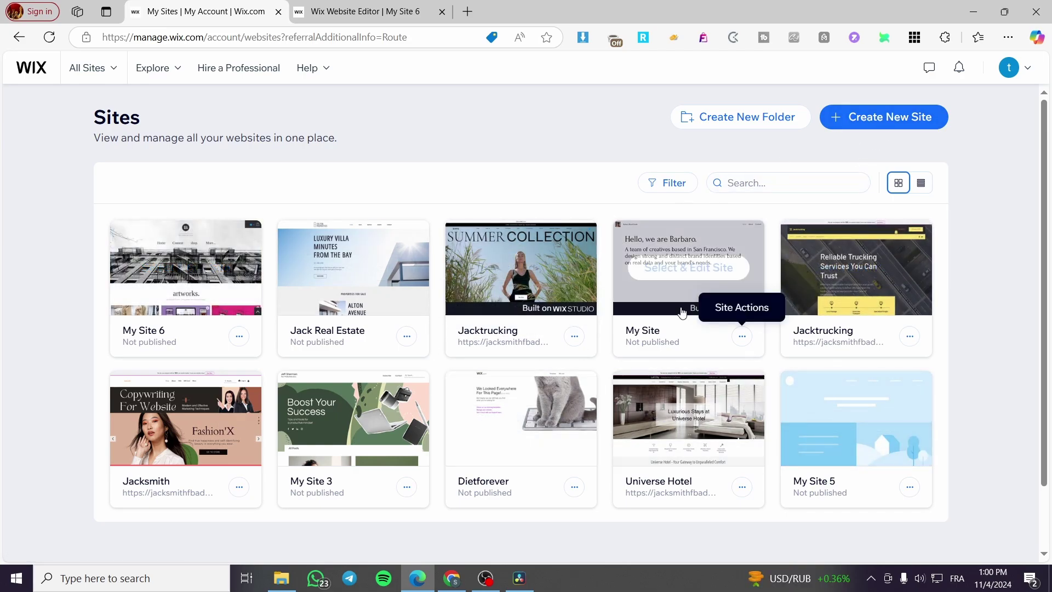
mouse_move(704, 403)
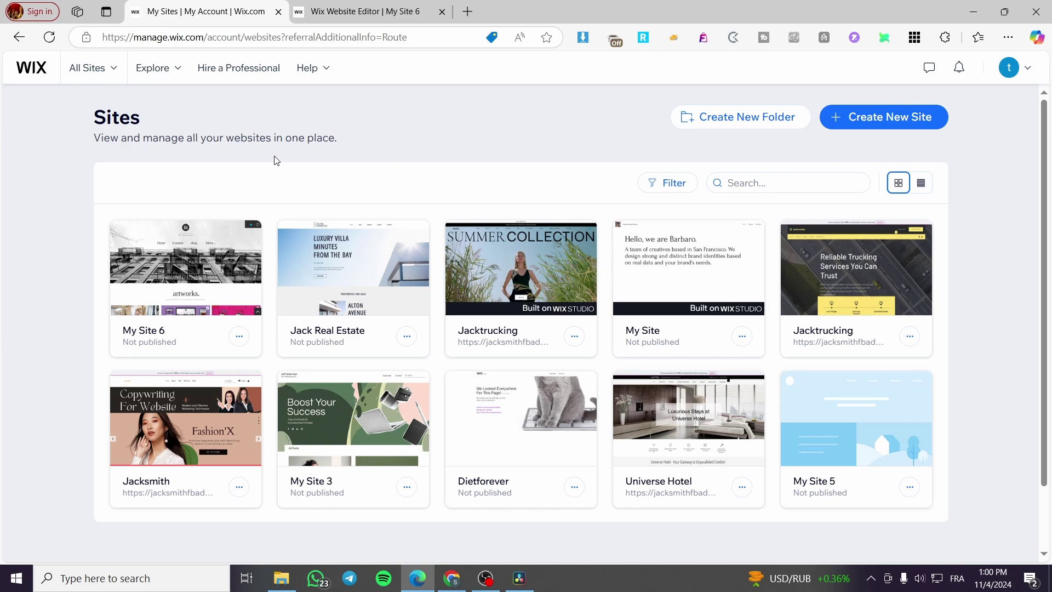
click(203, 266)
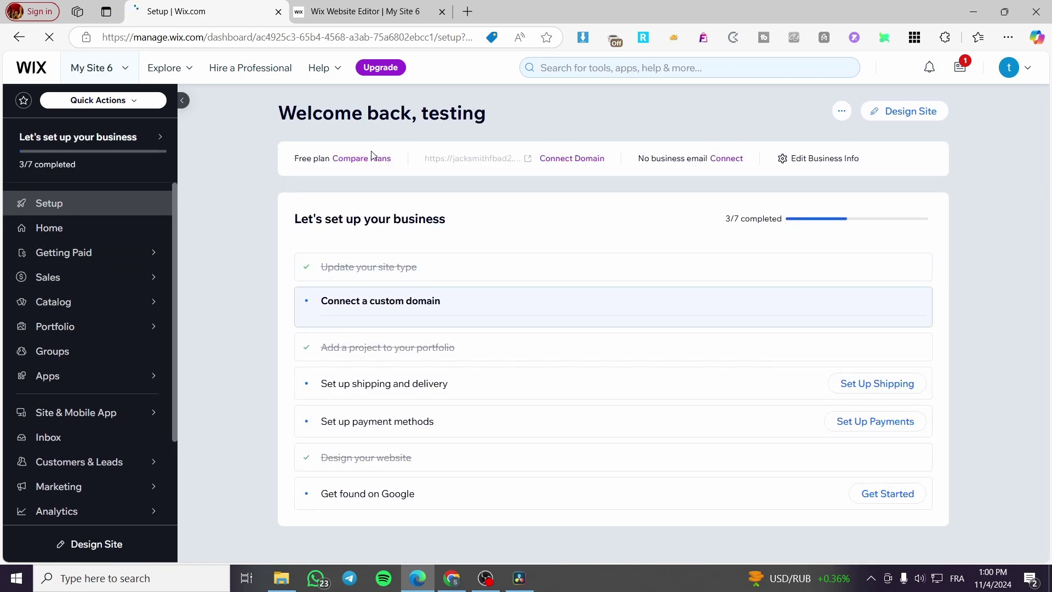
mouse_move(154, 327)
mouse_move(27, 305)
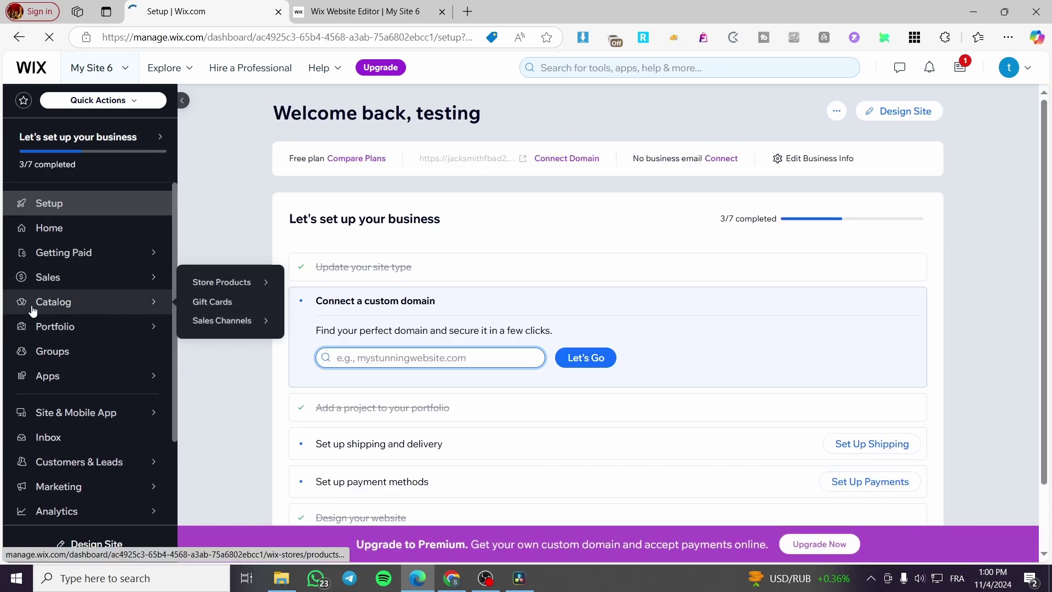
scroll(77, 305, down, 2)
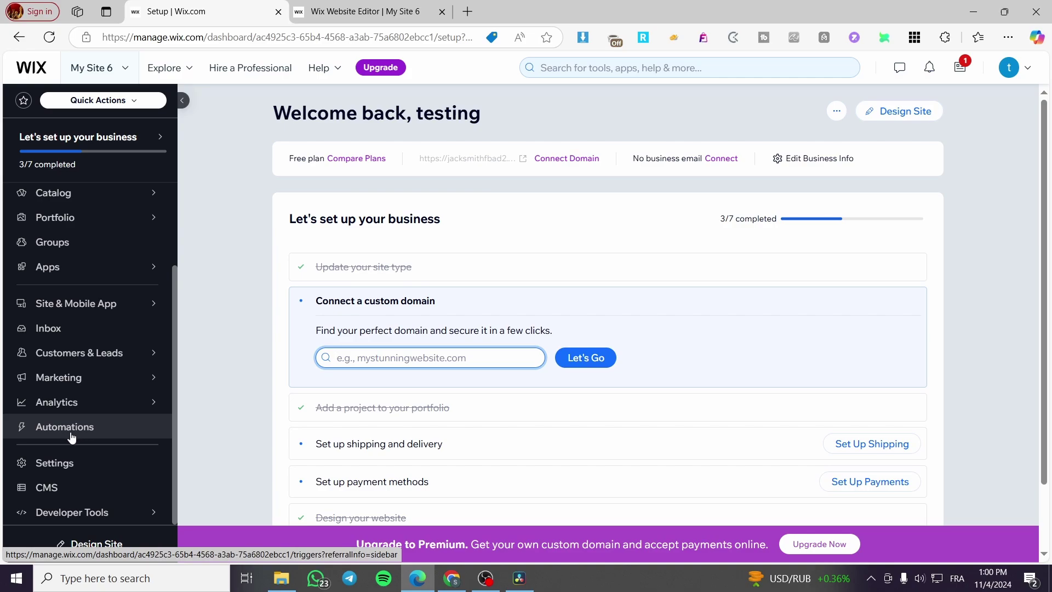
scroll(71, 437, up, 2)
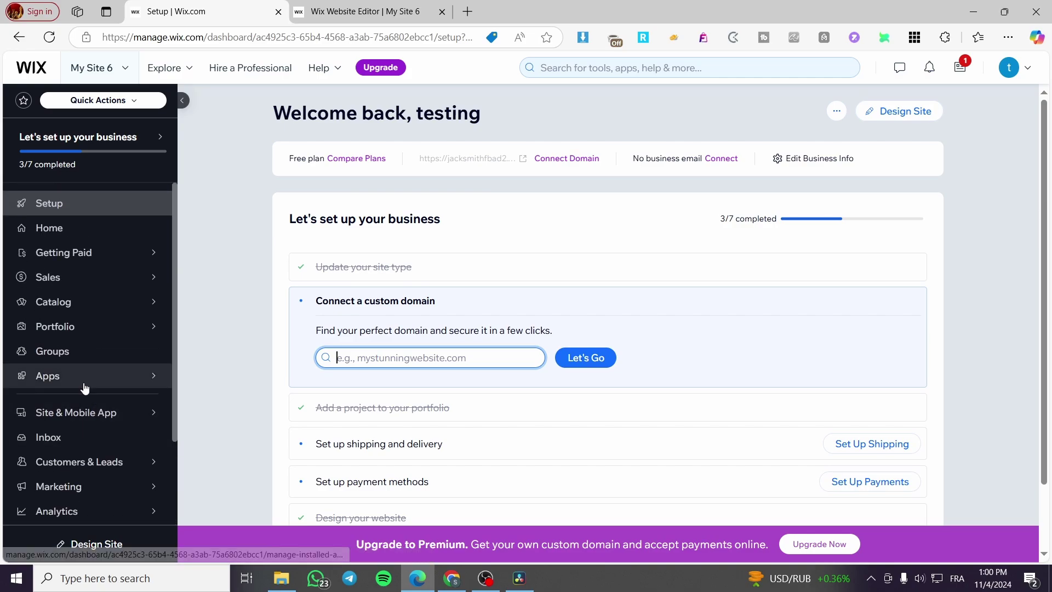
mouse_move(84, 388)
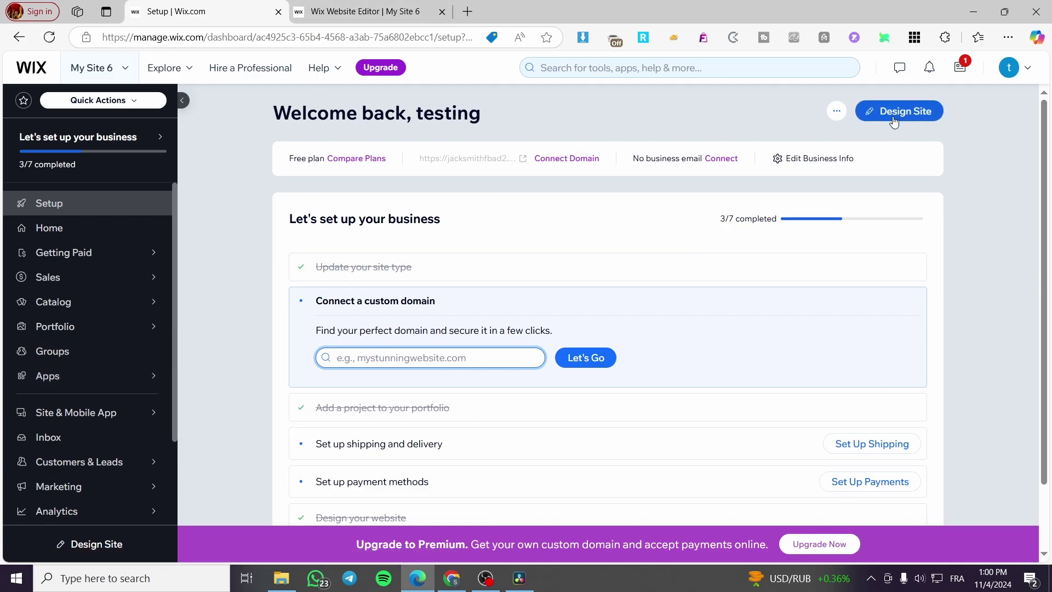
Open My Site 6's Home page in the Wix Editor and scroll through its urban art store sections
click(387, 5)
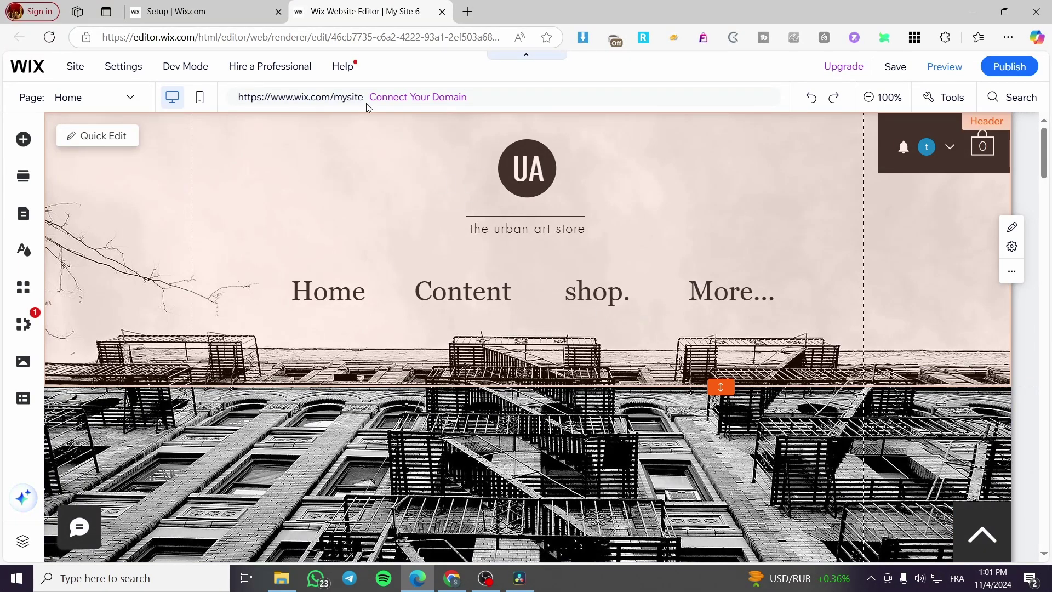
click(367, 104)
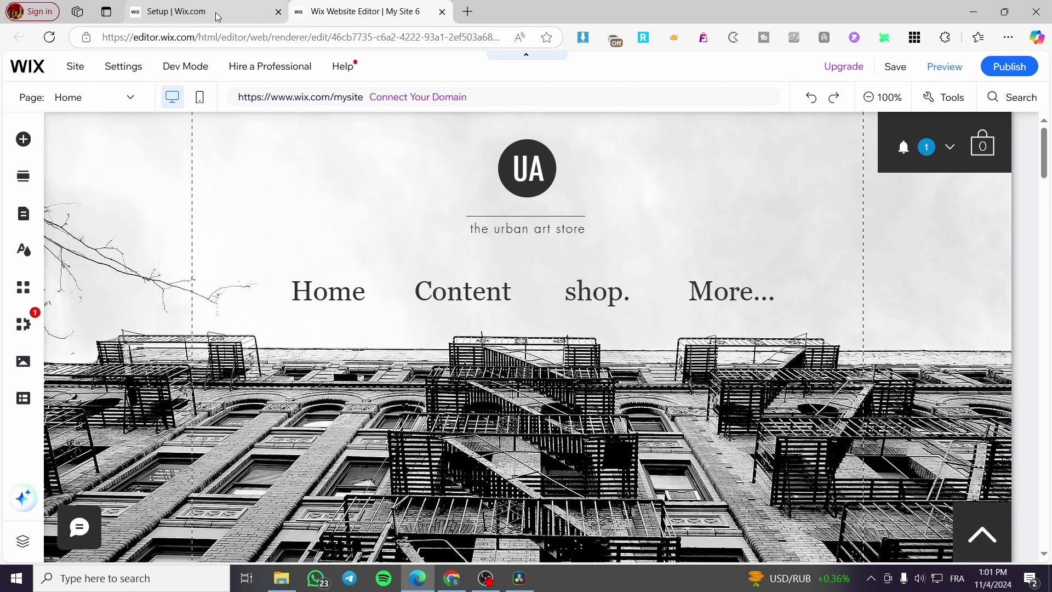
click(361, 11)
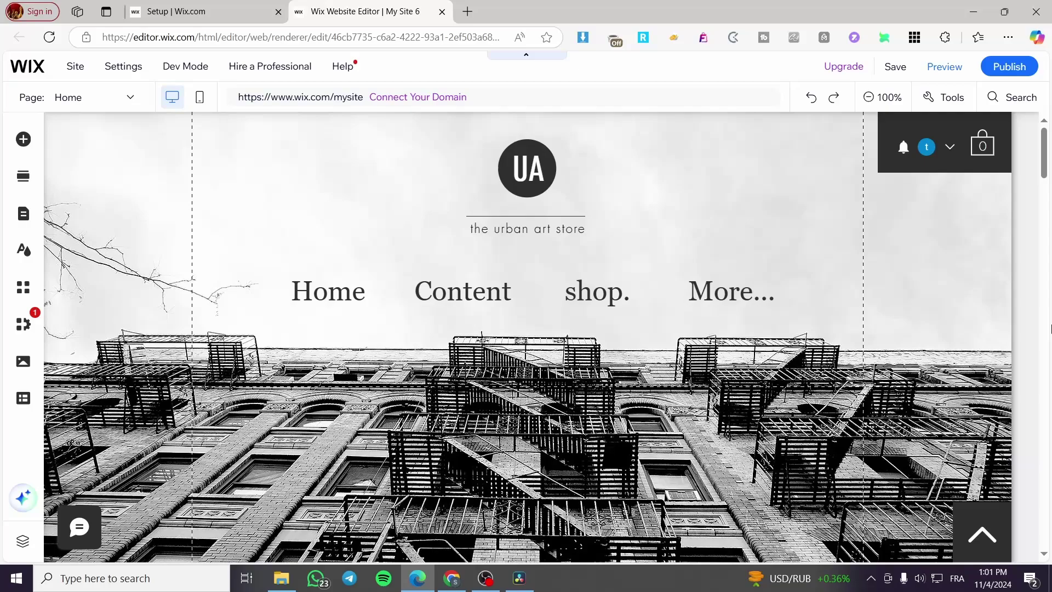
scroll(729, 349, down, 5)
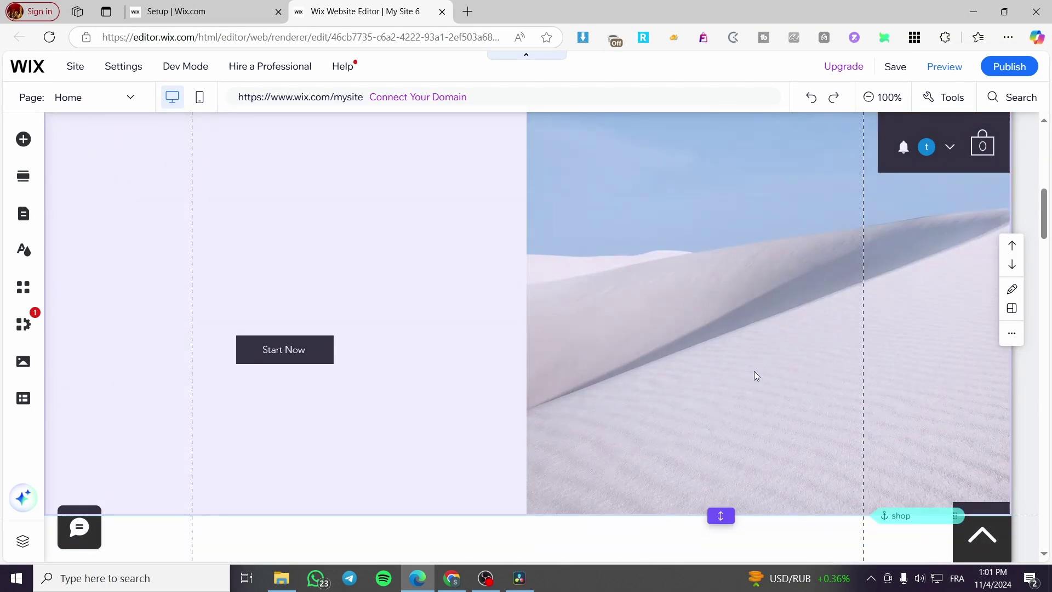
scroll(756, 375, down, 6)
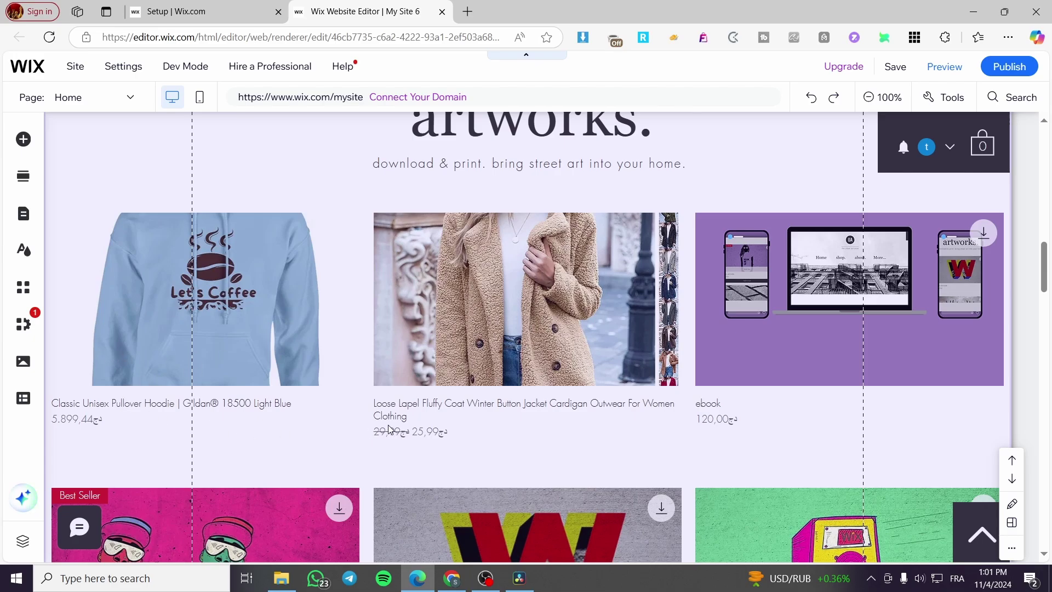
scroll(652, 433, up, 10)
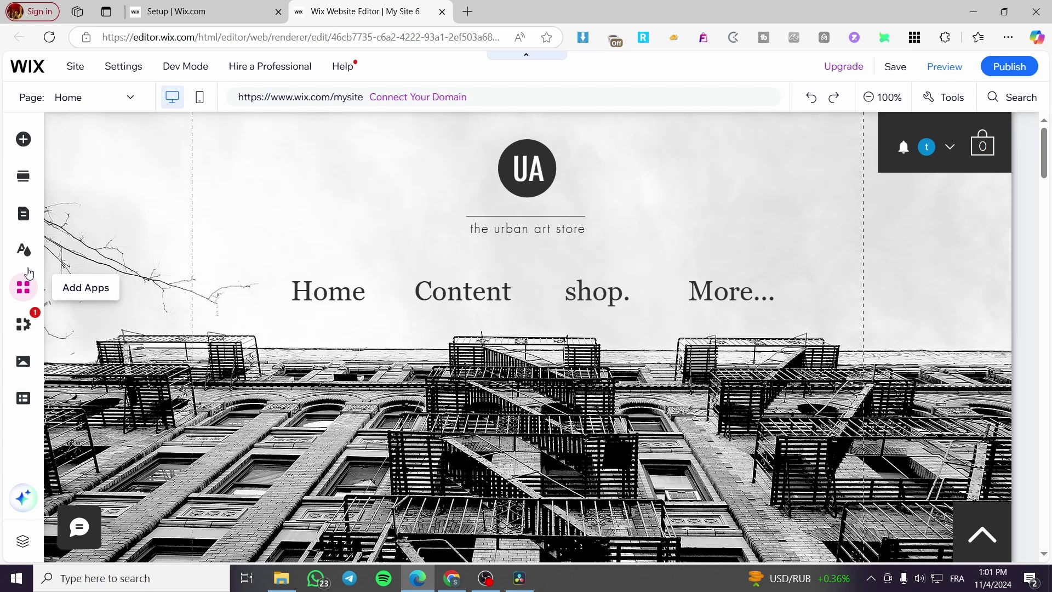
Browse the Decorative and Store element categories, trying the Grid Product Gallery and List elements
click(24, 140)
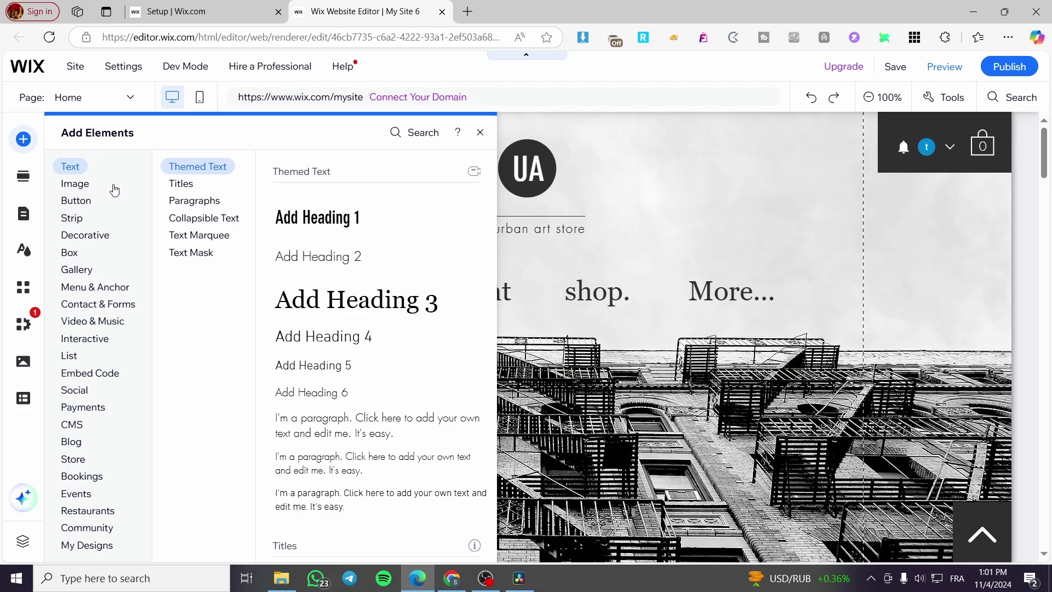
click(111, 234)
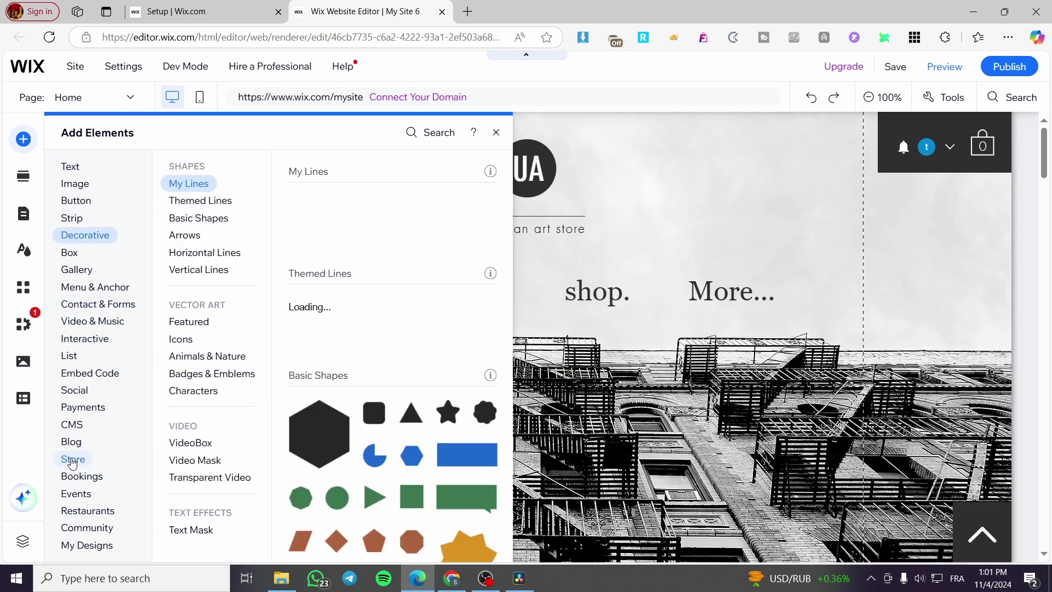
click(71, 459)
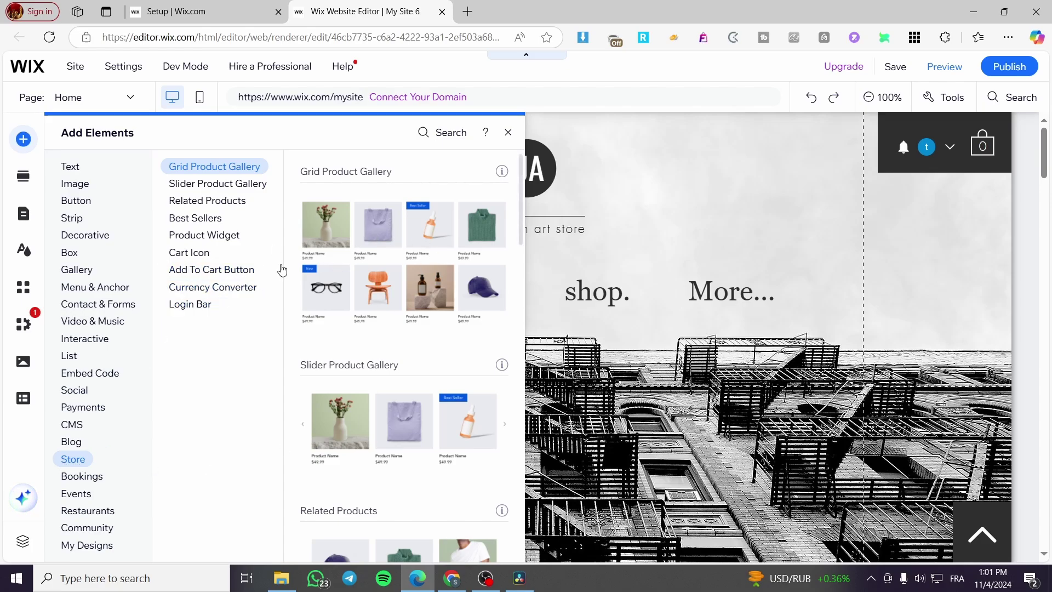
click(355, 278)
click(70, 355)
Search the App Market for 'Wix stores', confirm Wix Stores is installed, and close the panel
click(23, 287)
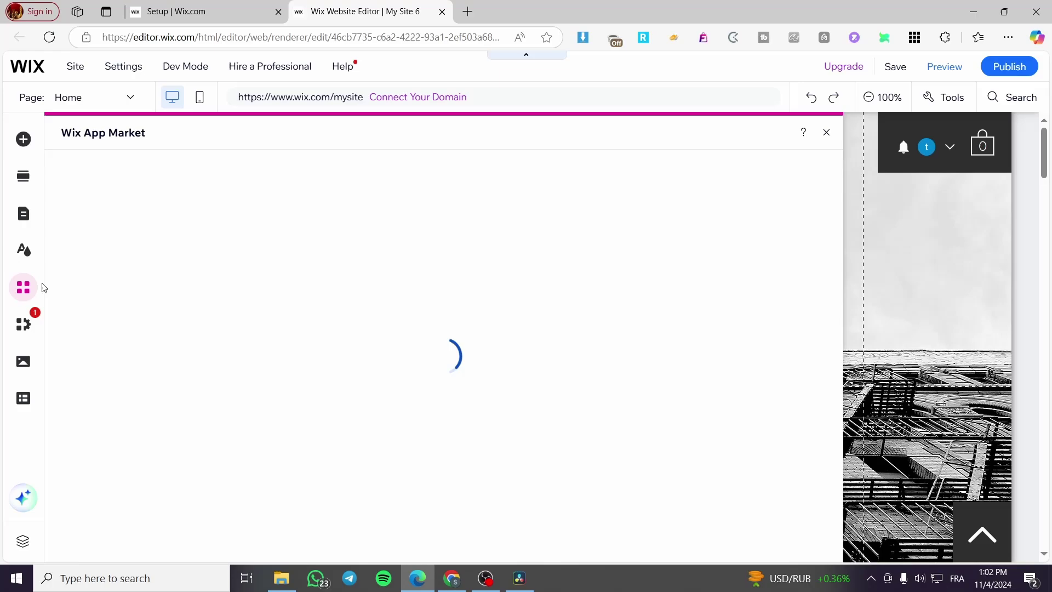
click(118, 179)
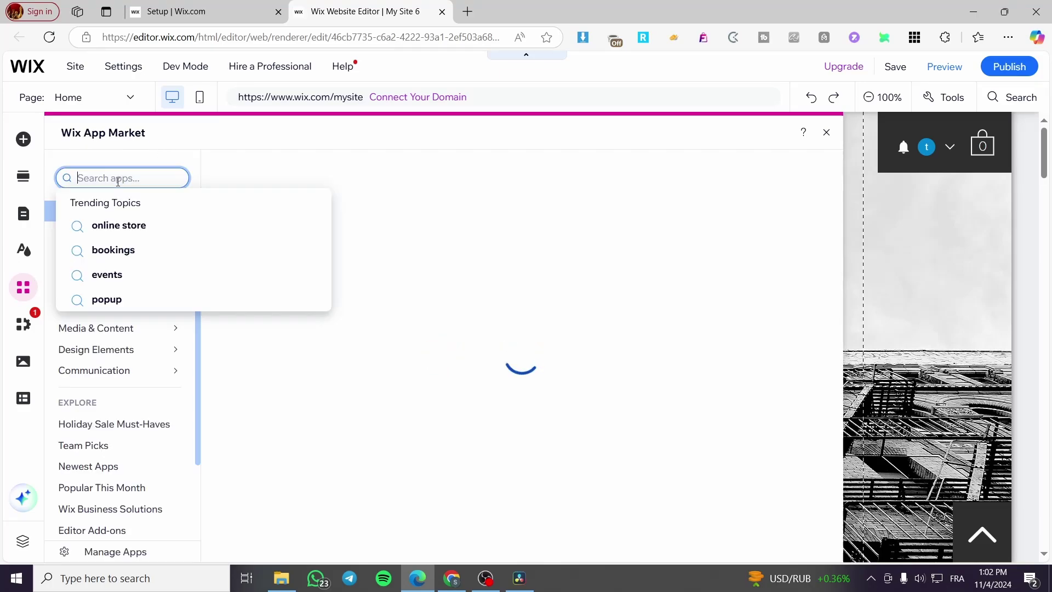
text(Wix )
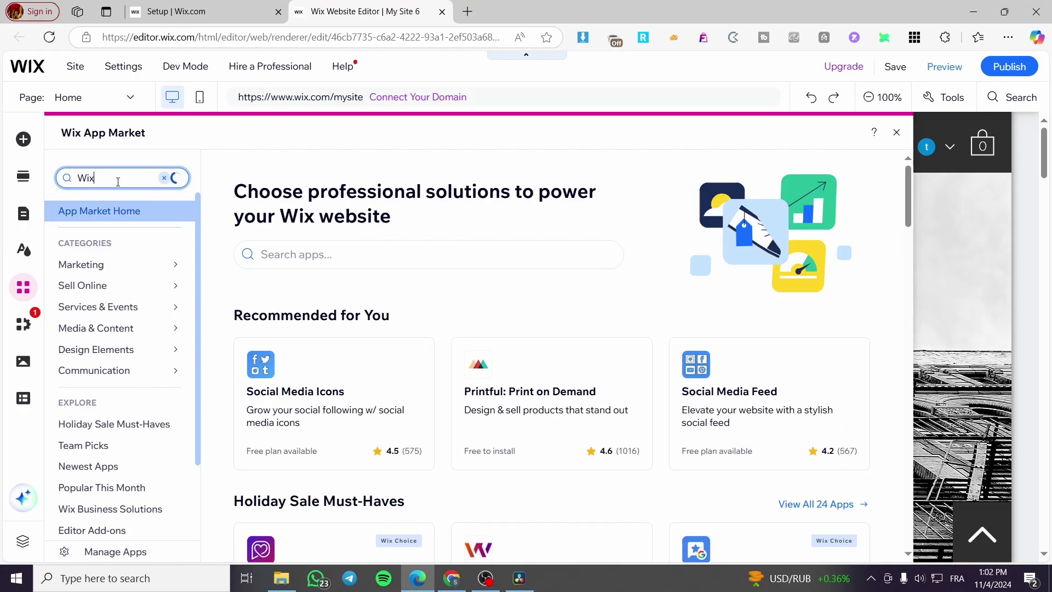
text(l)
key(BackSpace)
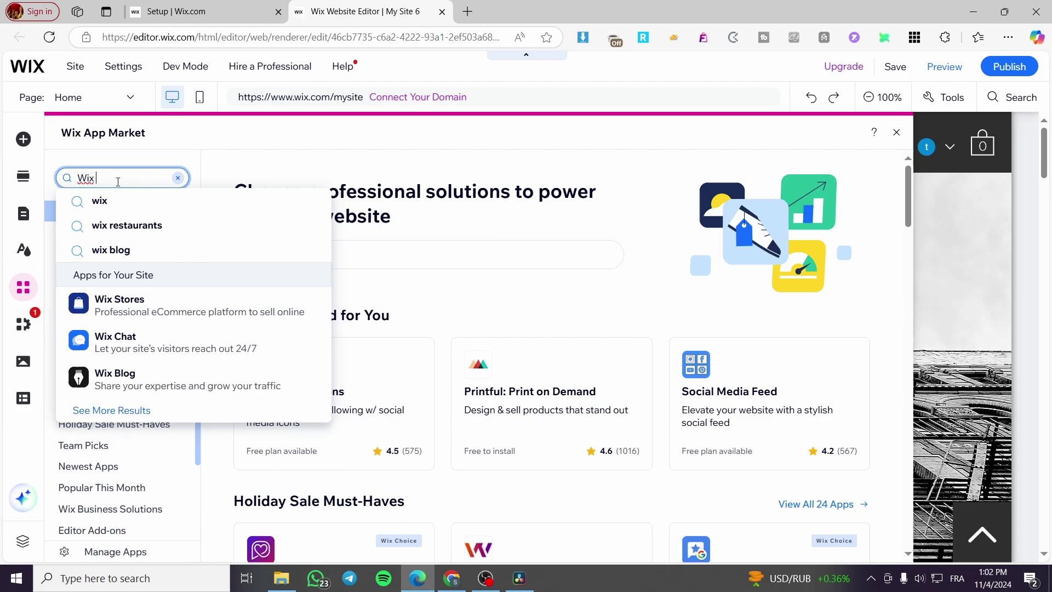
text(stores)
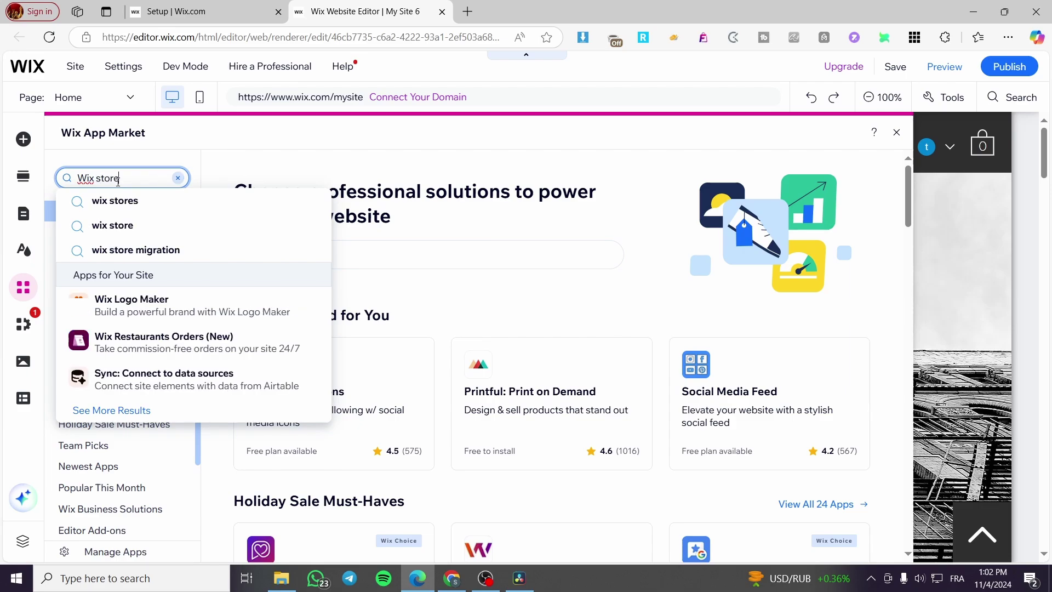
click(138, 261)
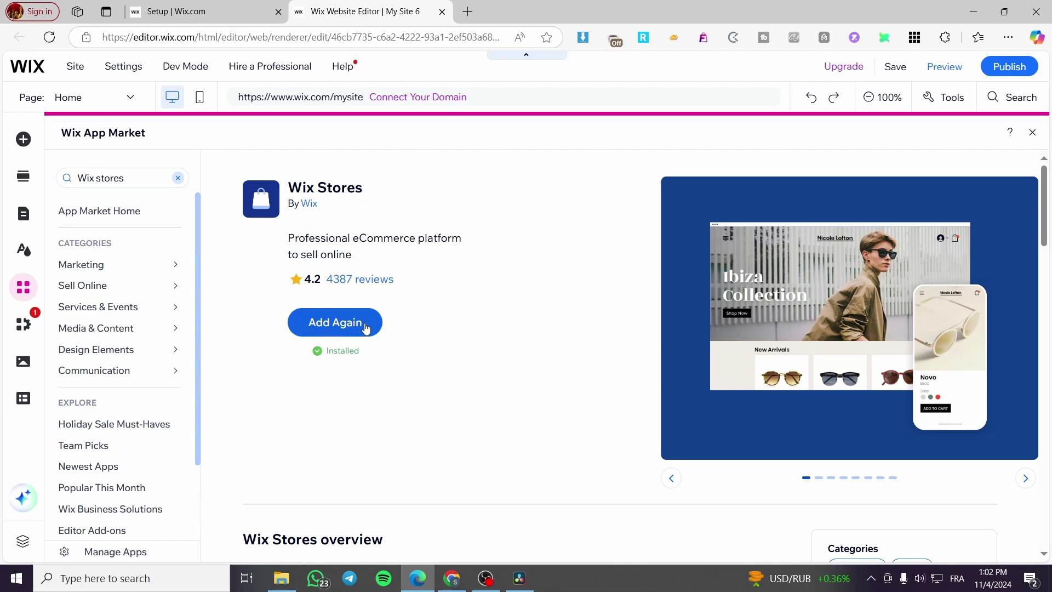
click(1032, 132)
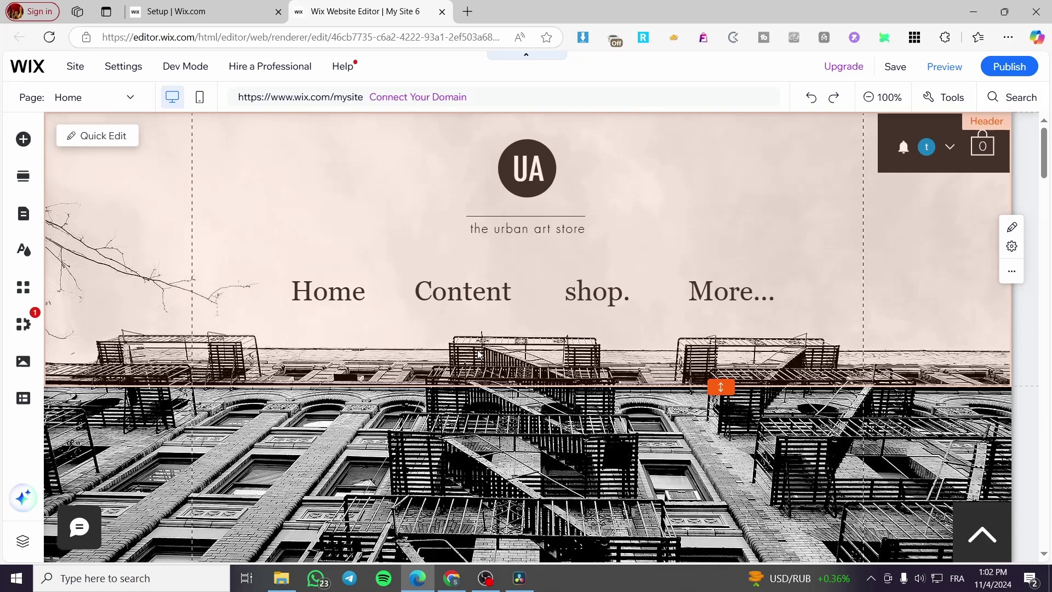
Pick the store's Product Page (I'M AN ARTWORK) from the pages list and close the panel
scroll(479, 355, down, 5)
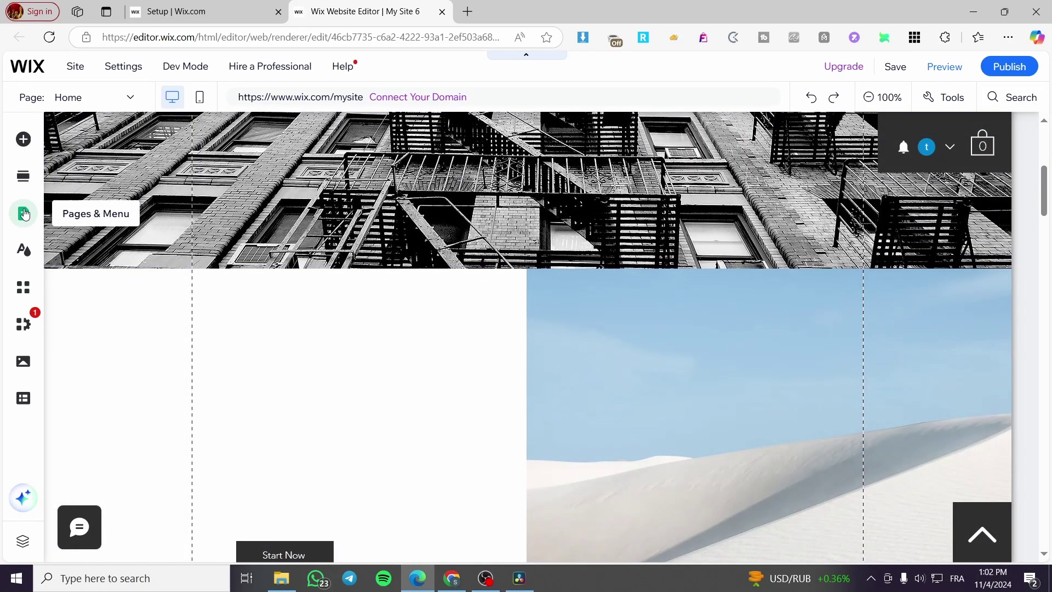
click(25, 214)
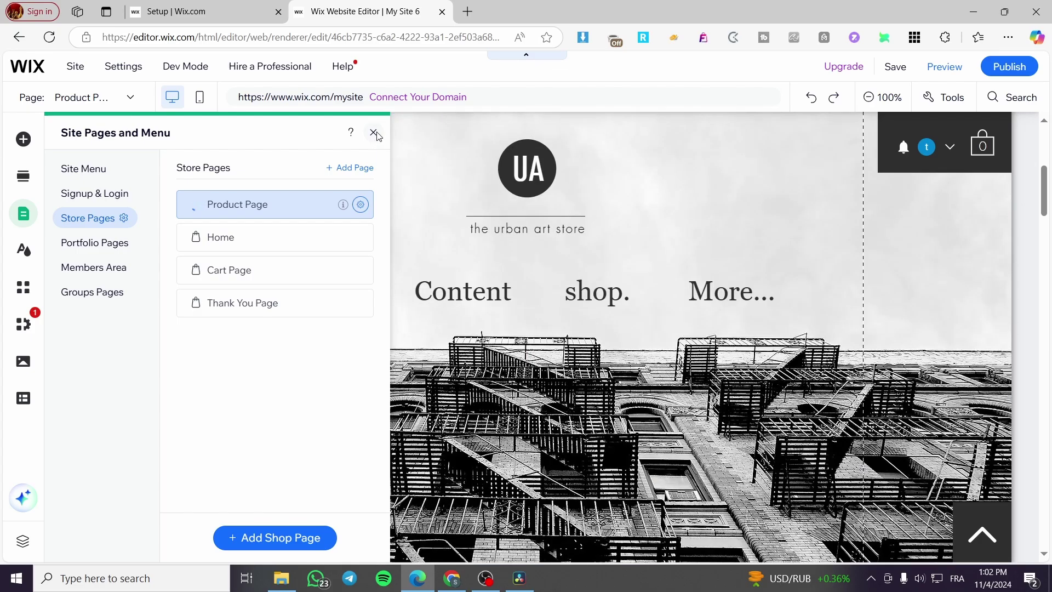
click(376, 135)
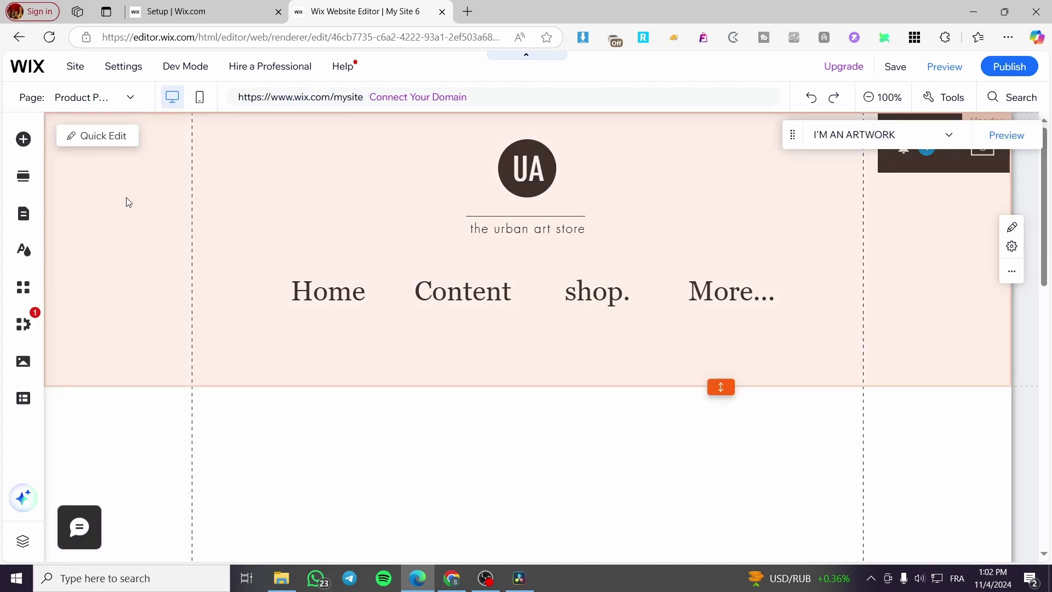
scroll(683, 231, down, 4)
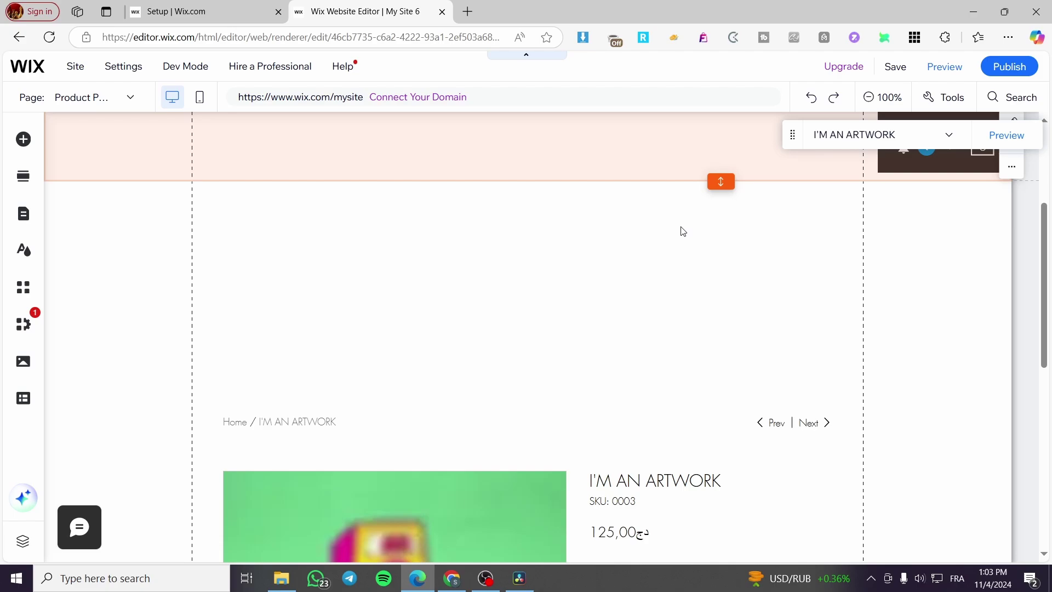
scroll(684, 231, down, 9)
scroll(698, 366, up, 7)
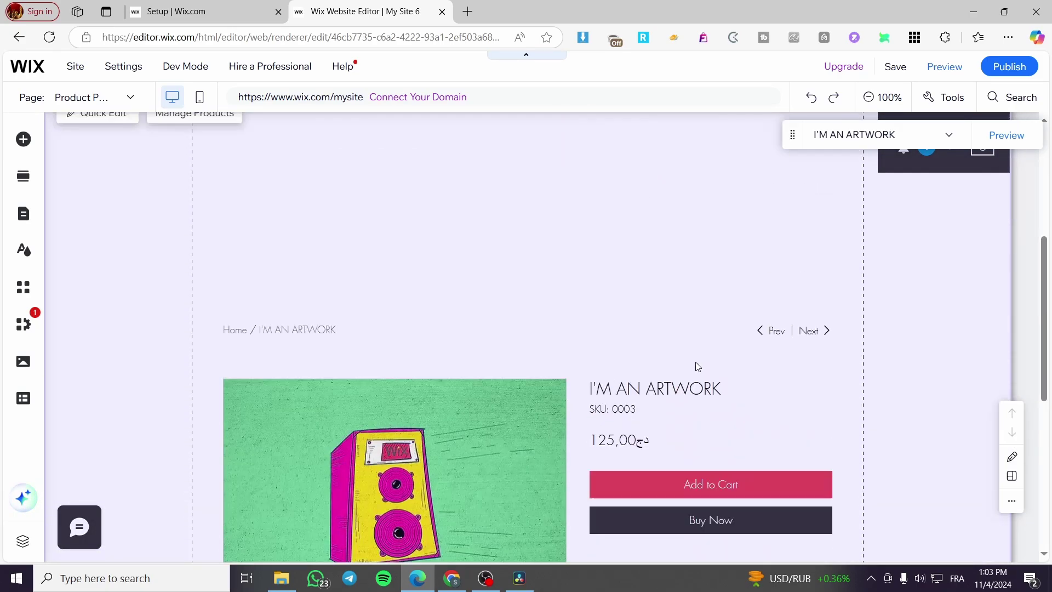
scroll(729, 246, down, 2)
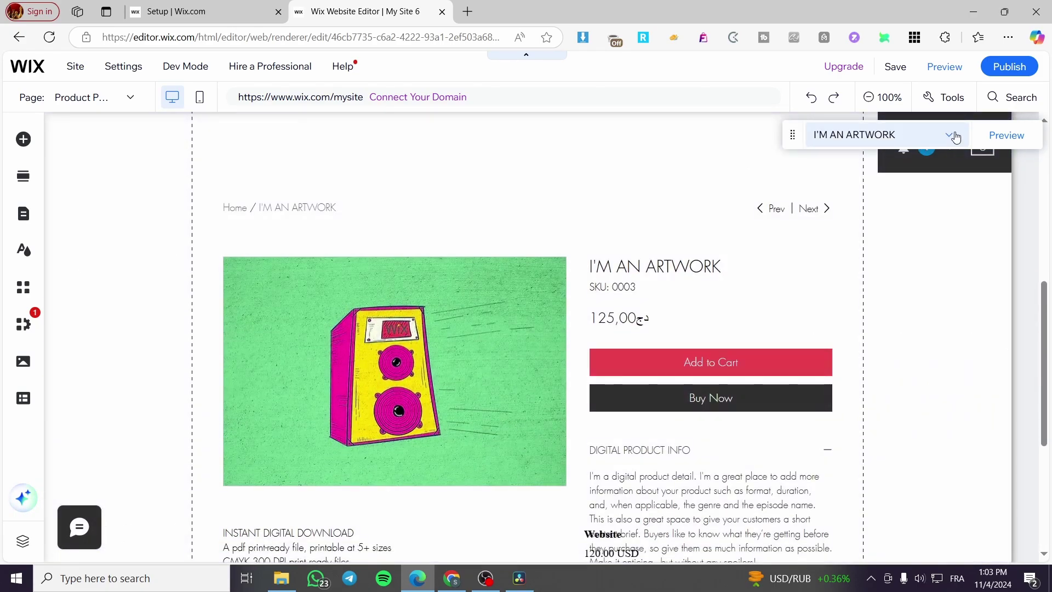
click(954, 135)
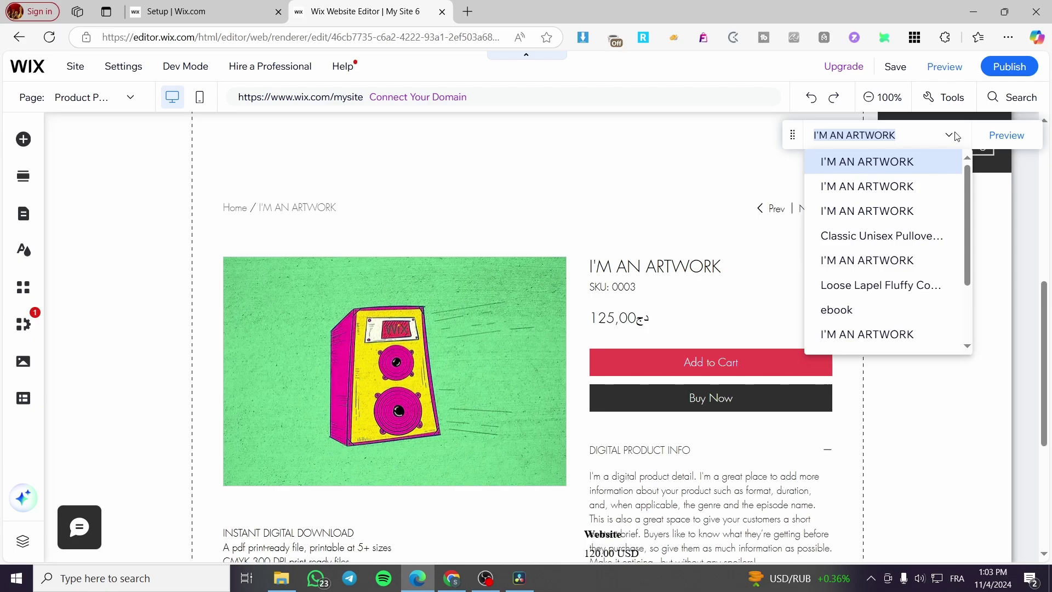
scroll(942, 207, down, 2)
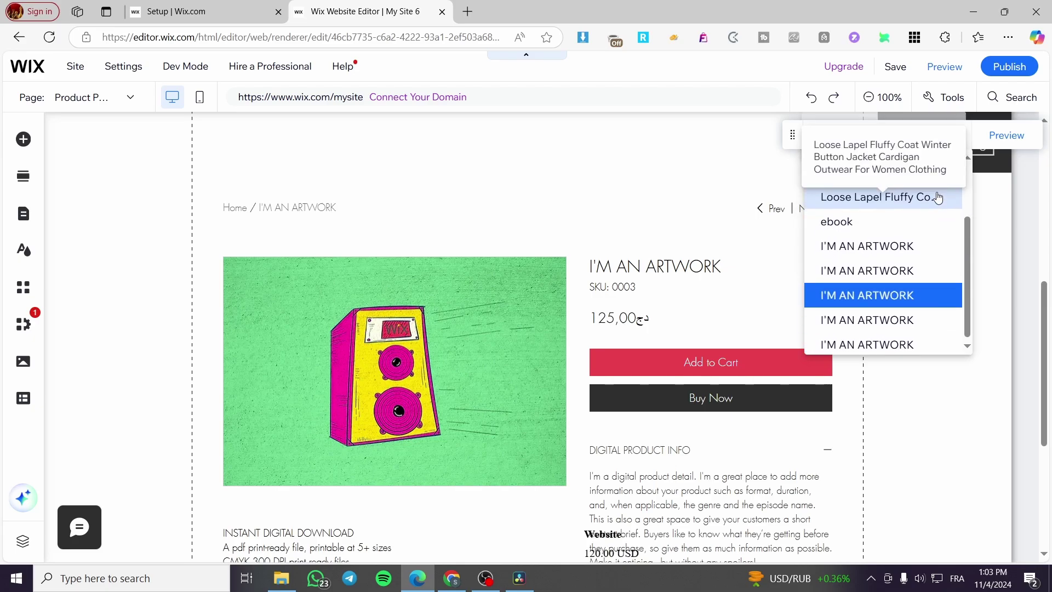
scroll(953, 165, up, 2)
click(962, 143)
click(919, 135)
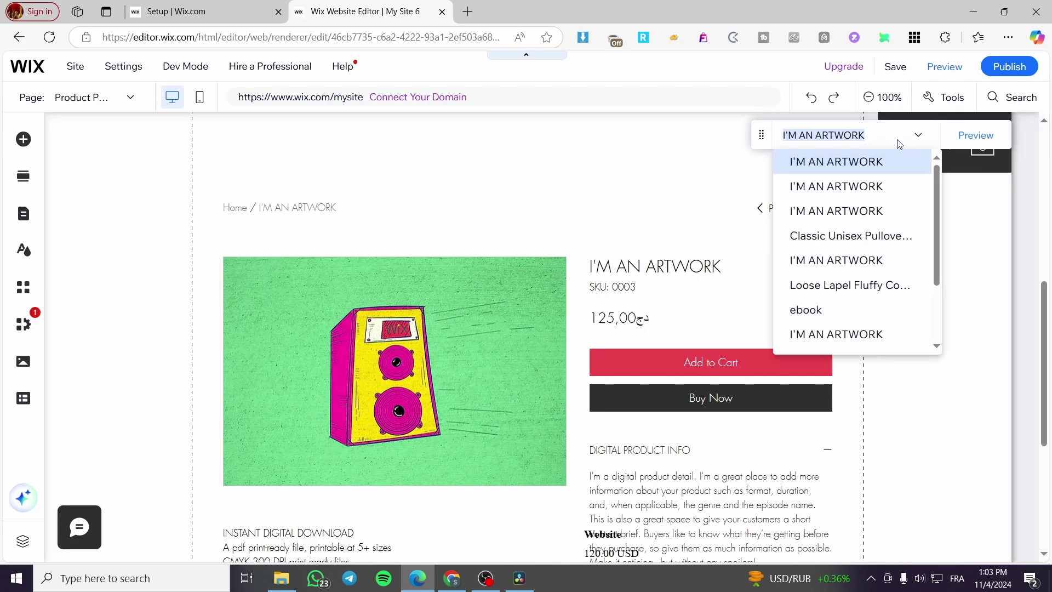
scroll(849, 291, down, 3)
scroll(850, 307, up, 2)
click(837, 334)
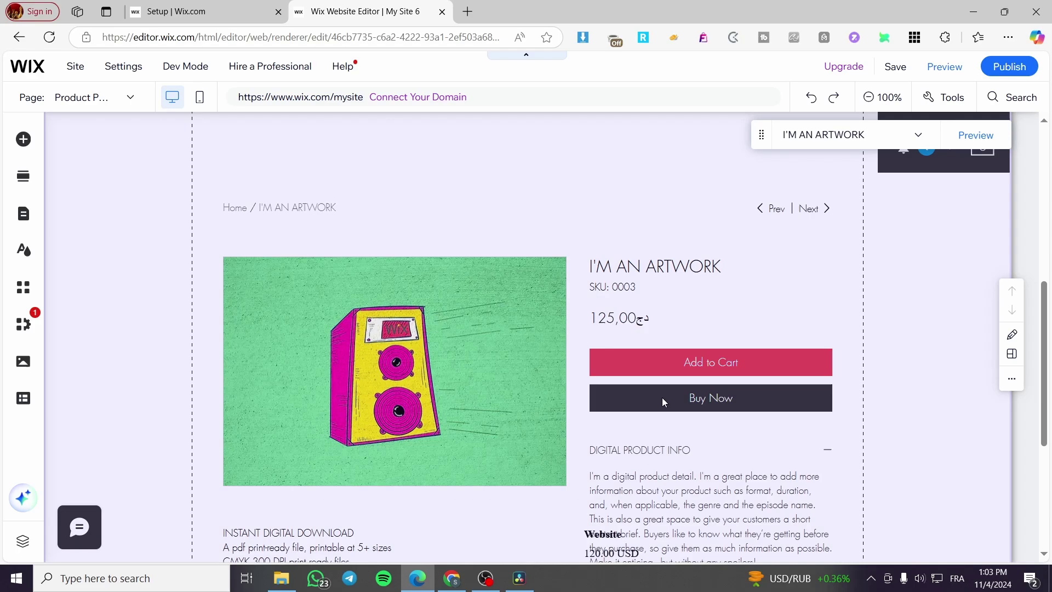
scroll(705, 391, down, 4)
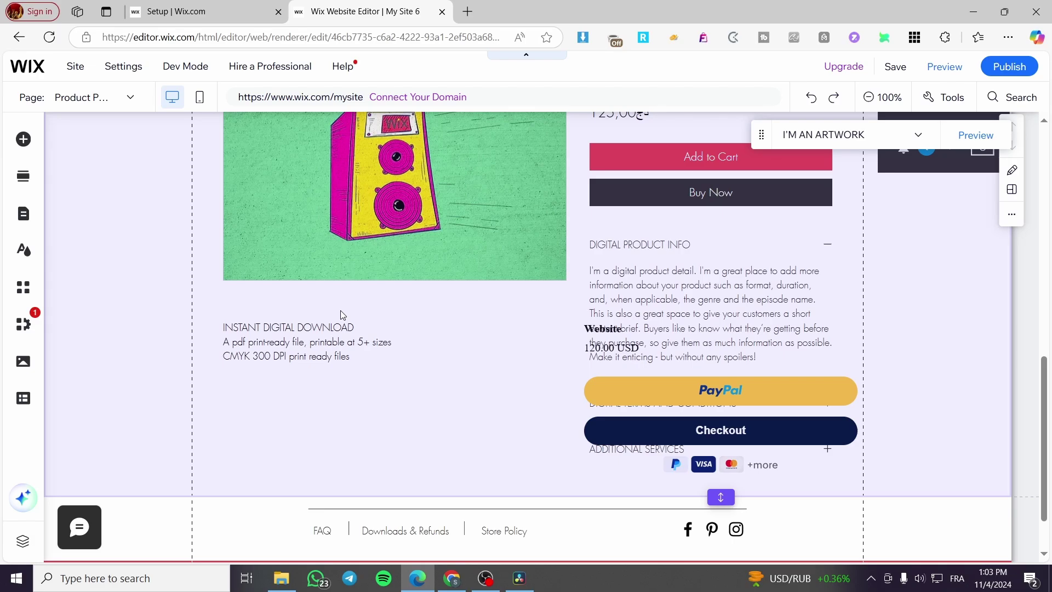
scroll(343, 315, up, 8)
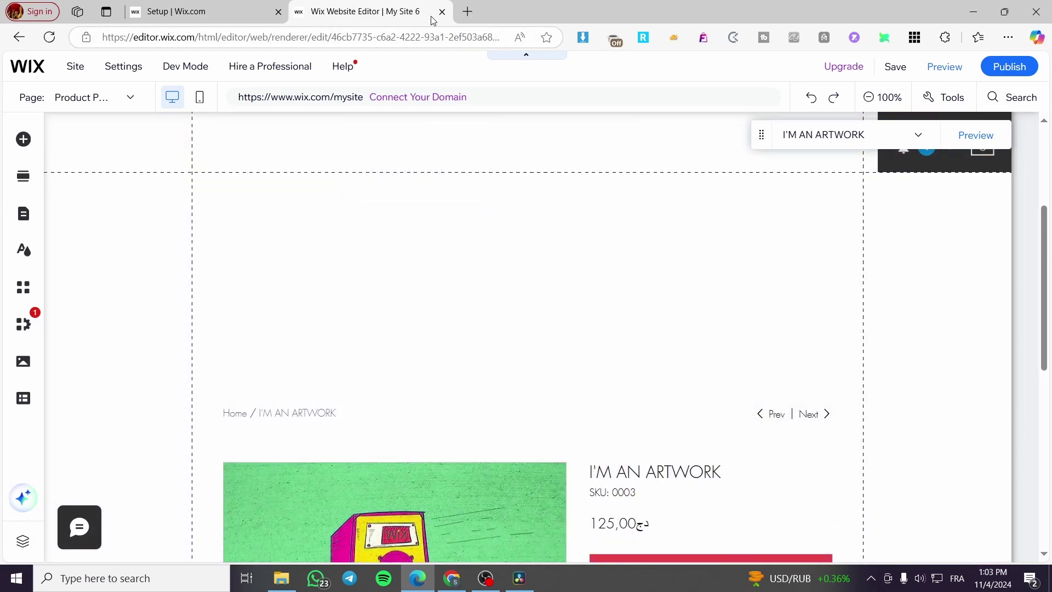
Go to Catalog > Store Products > Products and review the 12 listed products
click(249, 8)
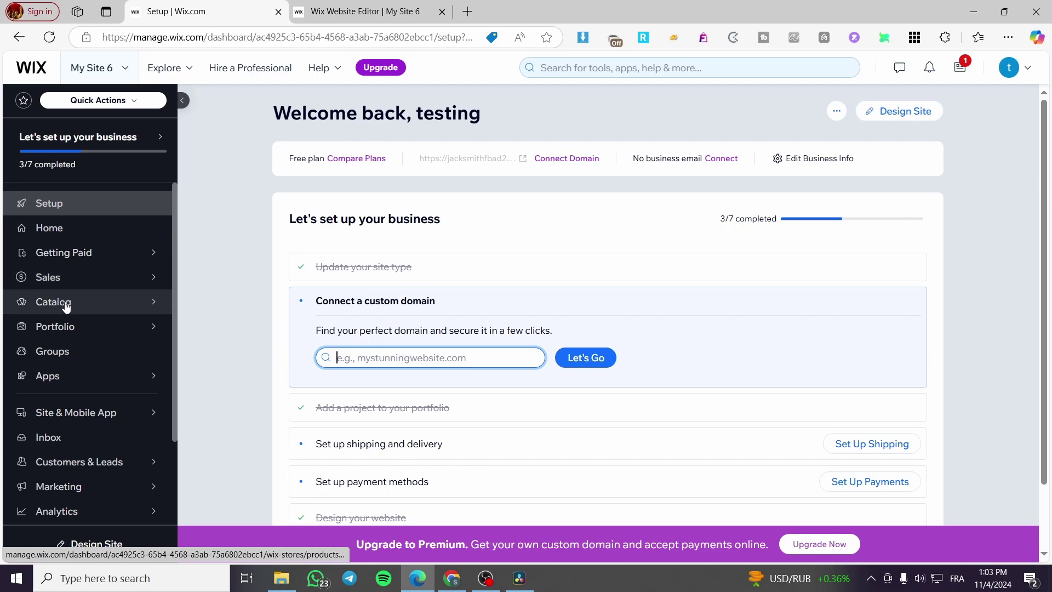
mouse_move(70, 335)
click(64, 312)
right_click(63, 310)
click(43, 305)
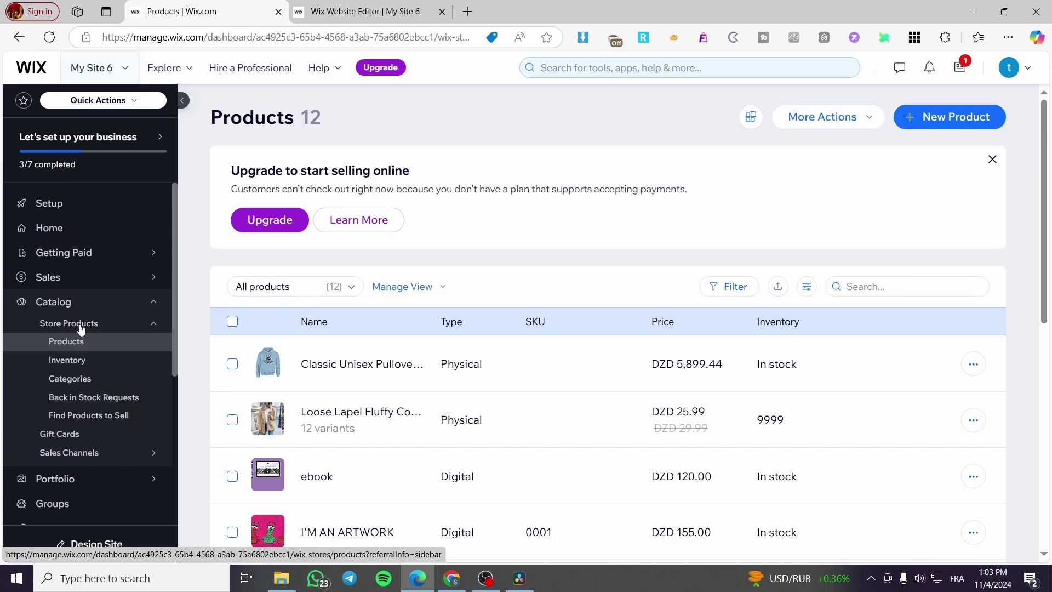
scroll(568, 275, down, 8)
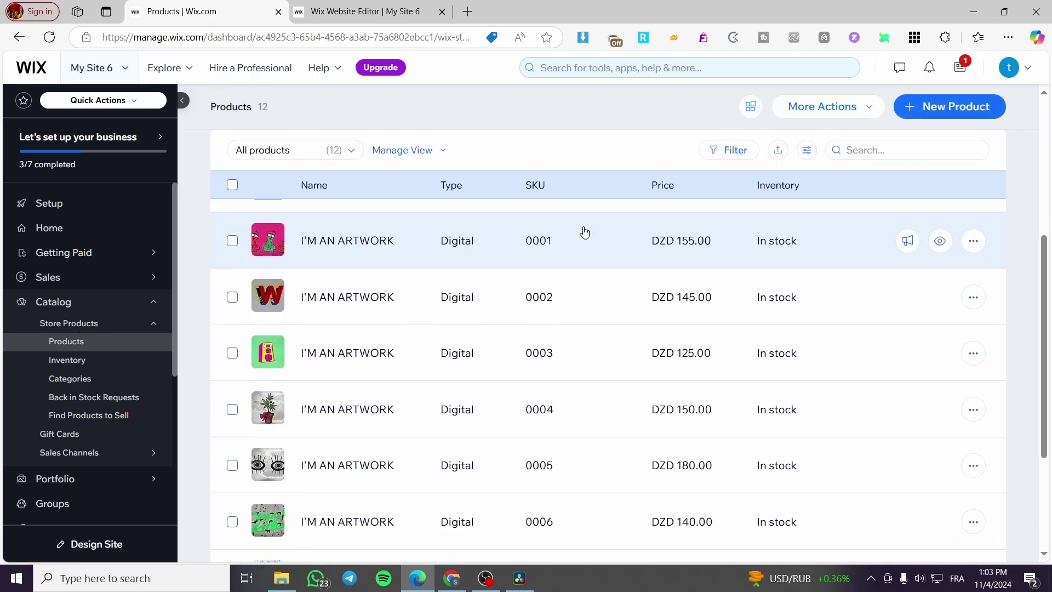
scroll(524, 365, up, 8)
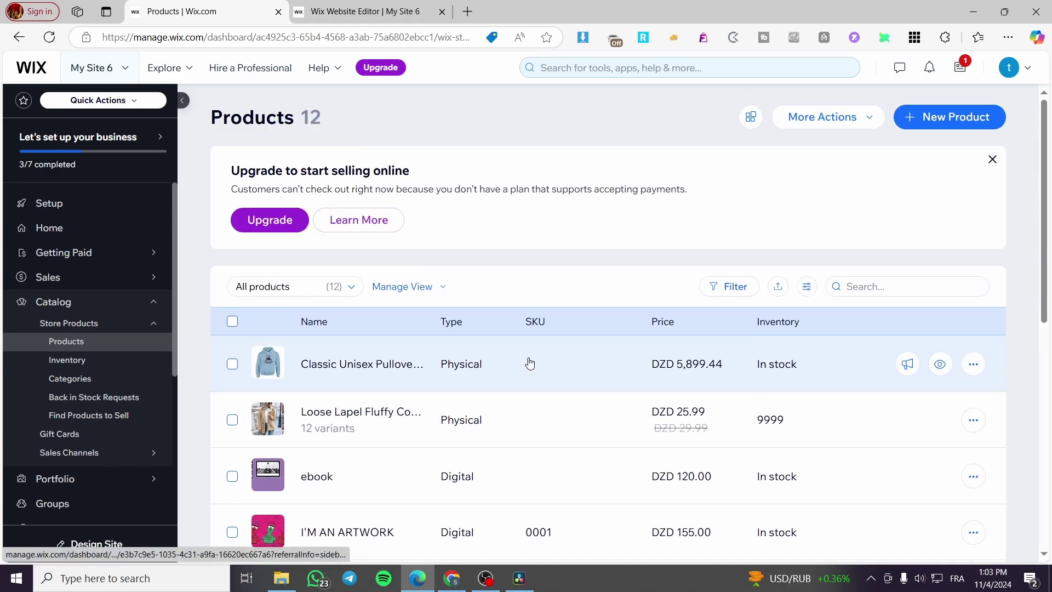
scroll(297, 327, down, 5)
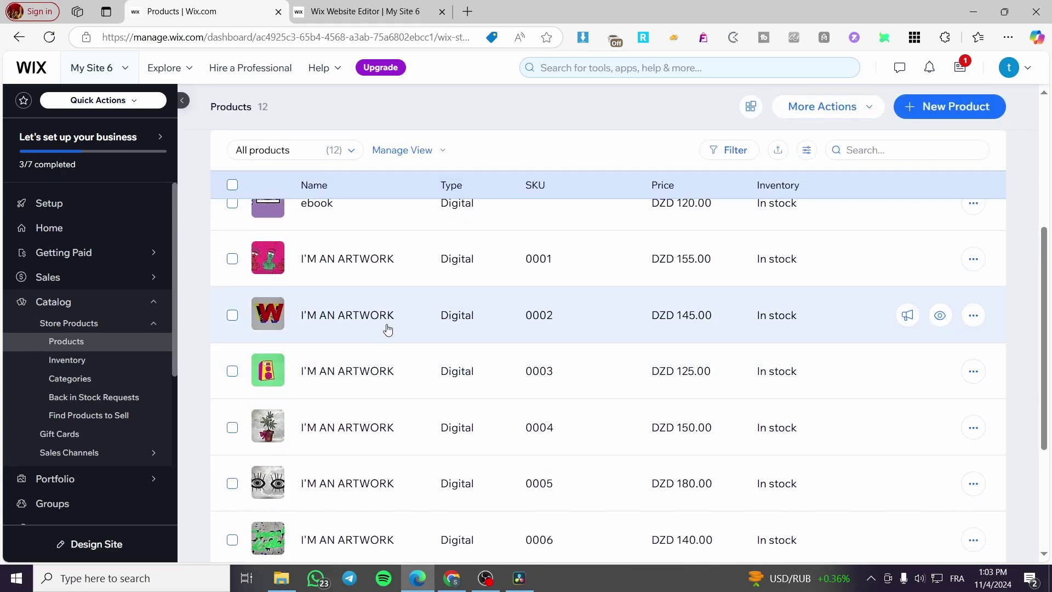
scroll(388, 329, up, 5)
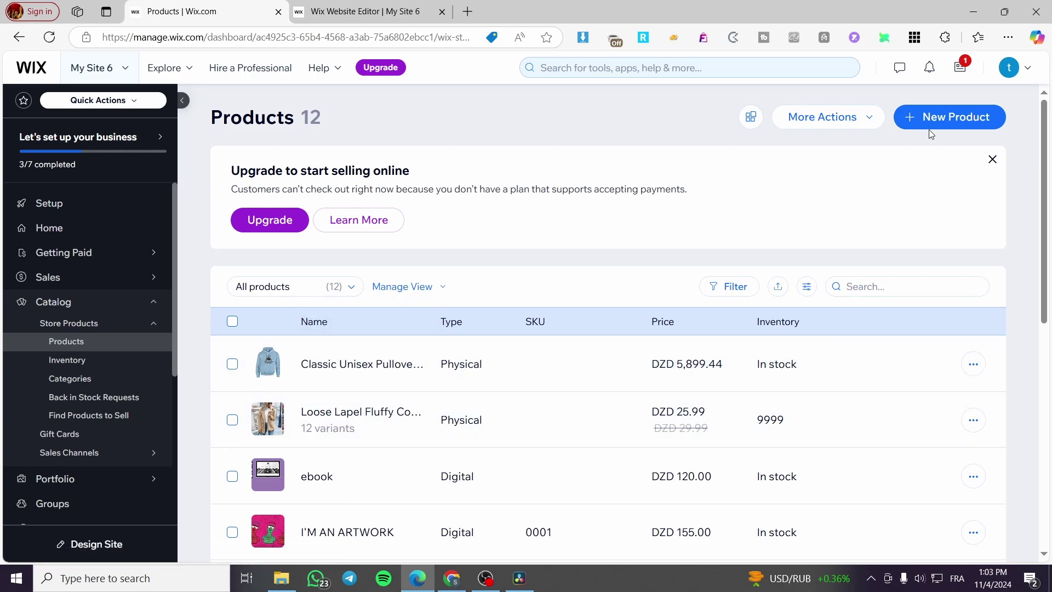
Create a new Physical product from the New Product menu and scroll through its blank form
click(983, 118)
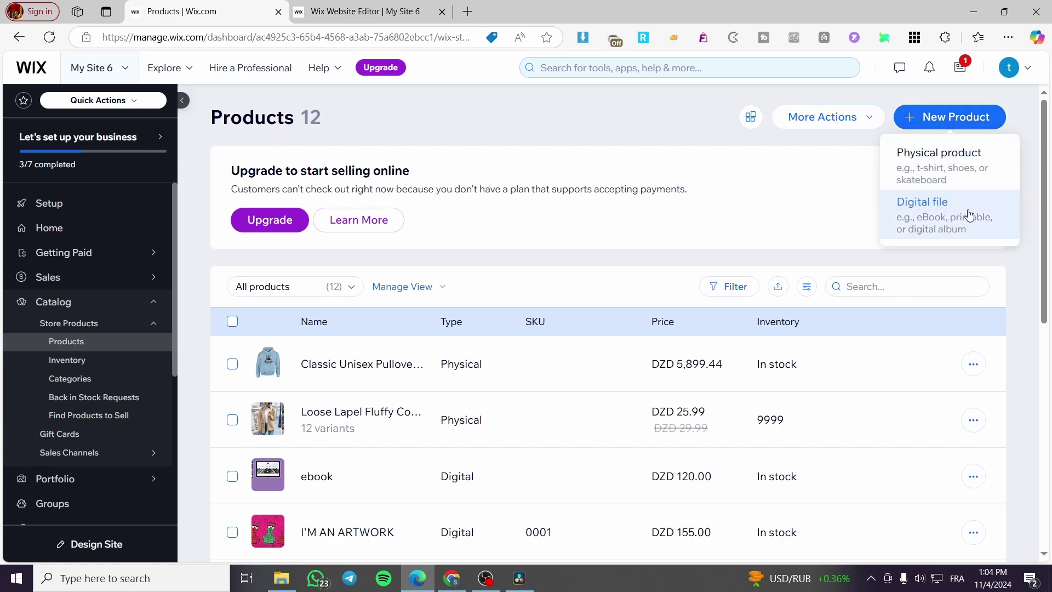
click(971, 176)
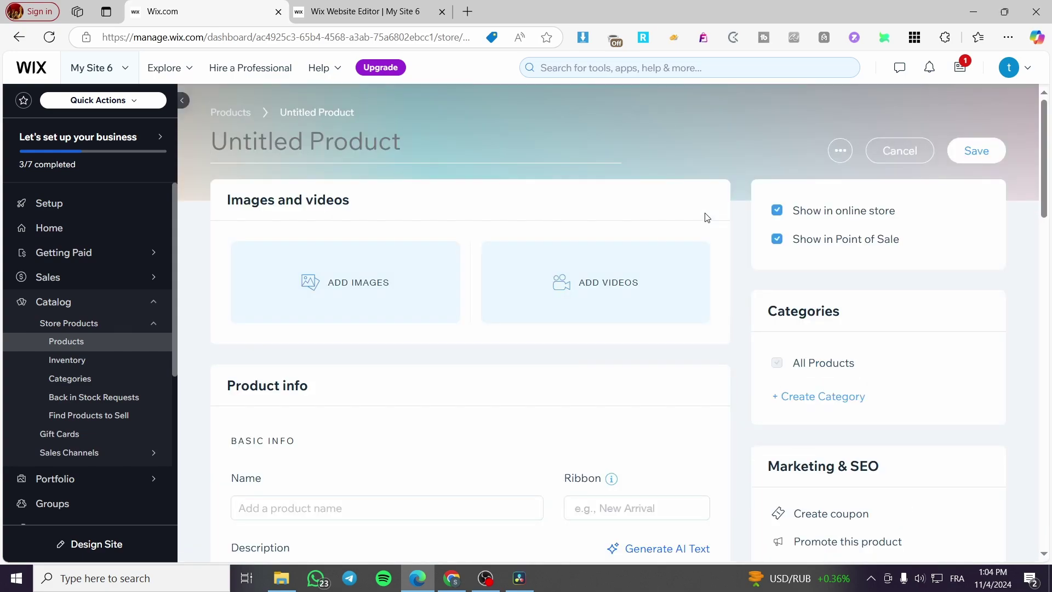
scroll(354, 381, down, 2)
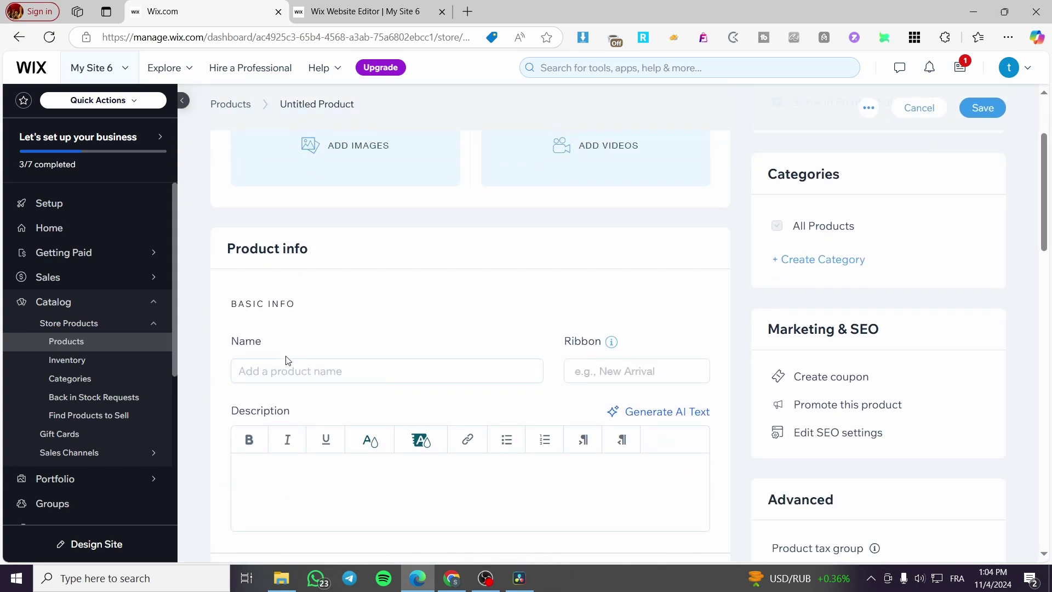
scroll(296, 364, up, 2)
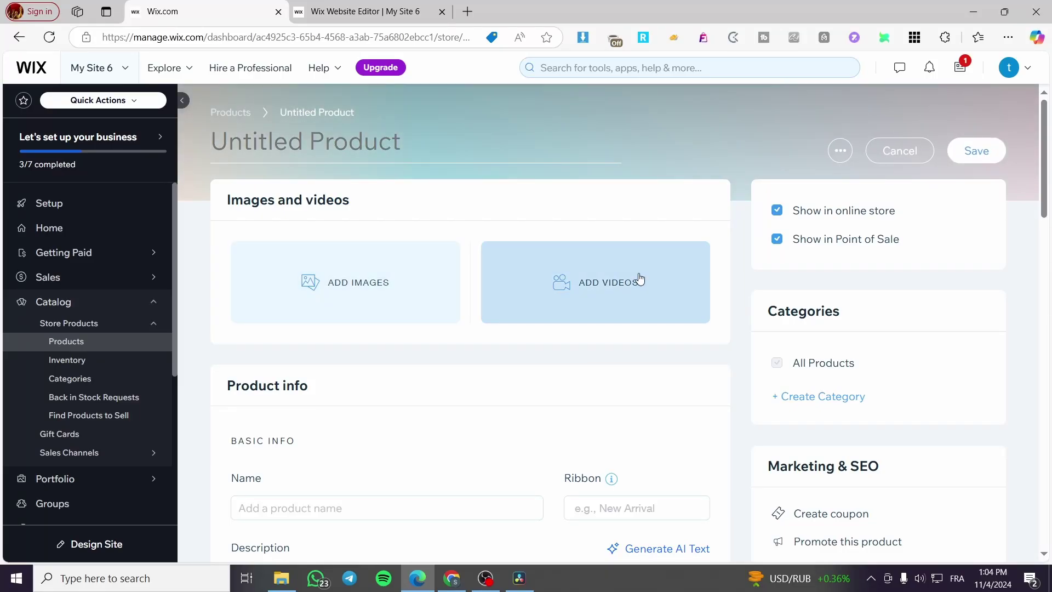
scroll(639, 279, down, 2)
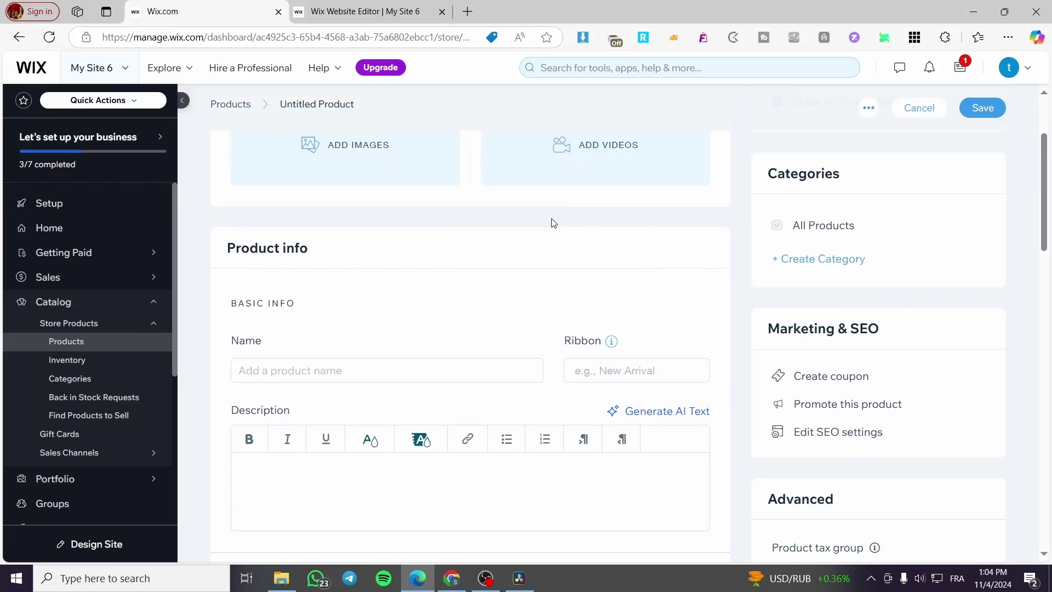
scroll(350, 268, down, 3)
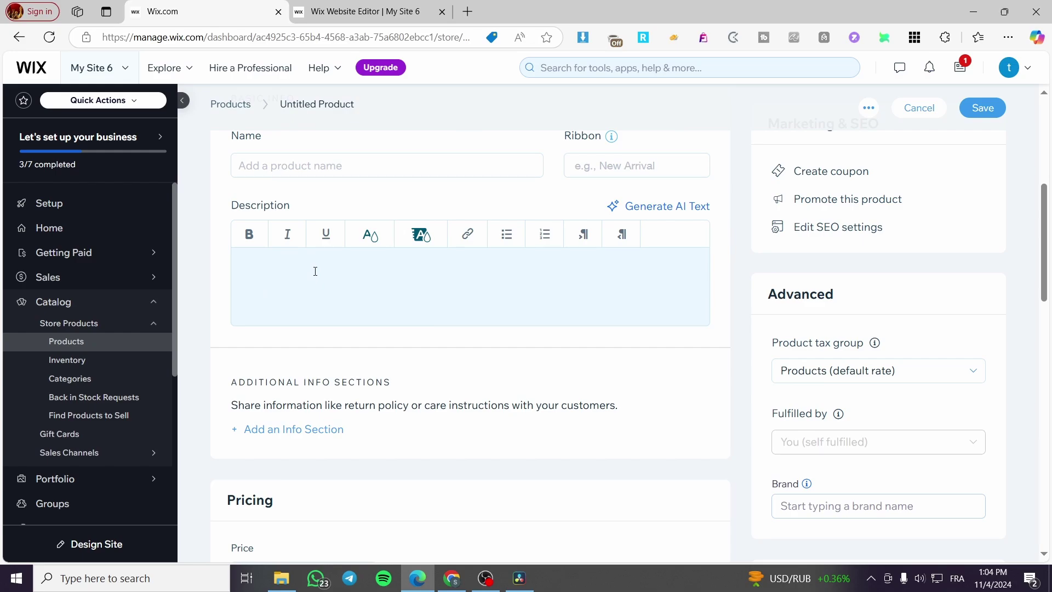
scroll(315, 271, down, 1)
Open and cancel Add an Info Section, then toggle On sale on and back off
click(284, 362)
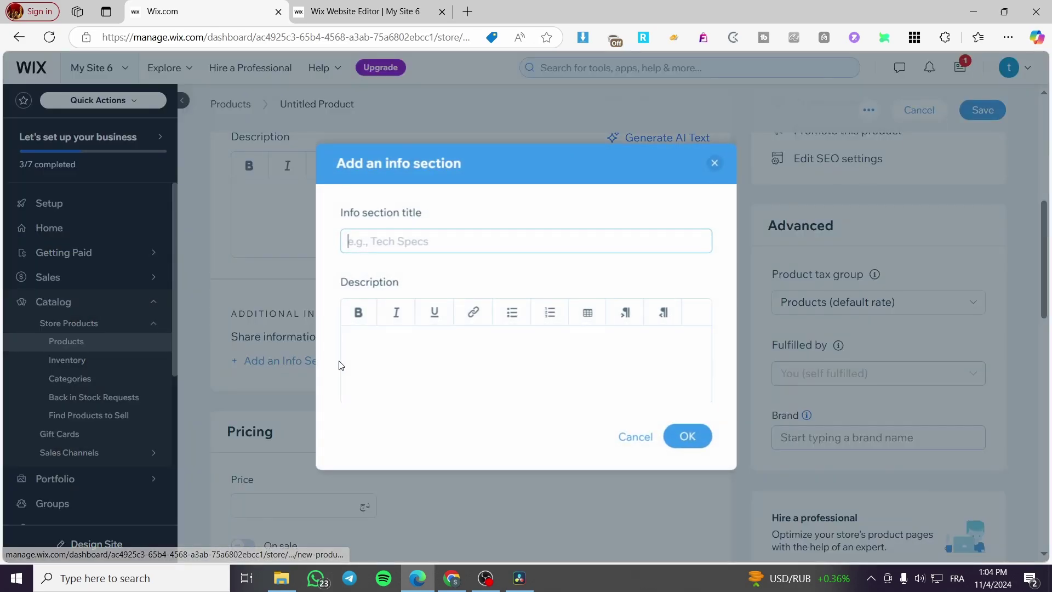
click(716, 161)
scroll(287, 409, down, 1)
scroll(288, 408, down, 1)
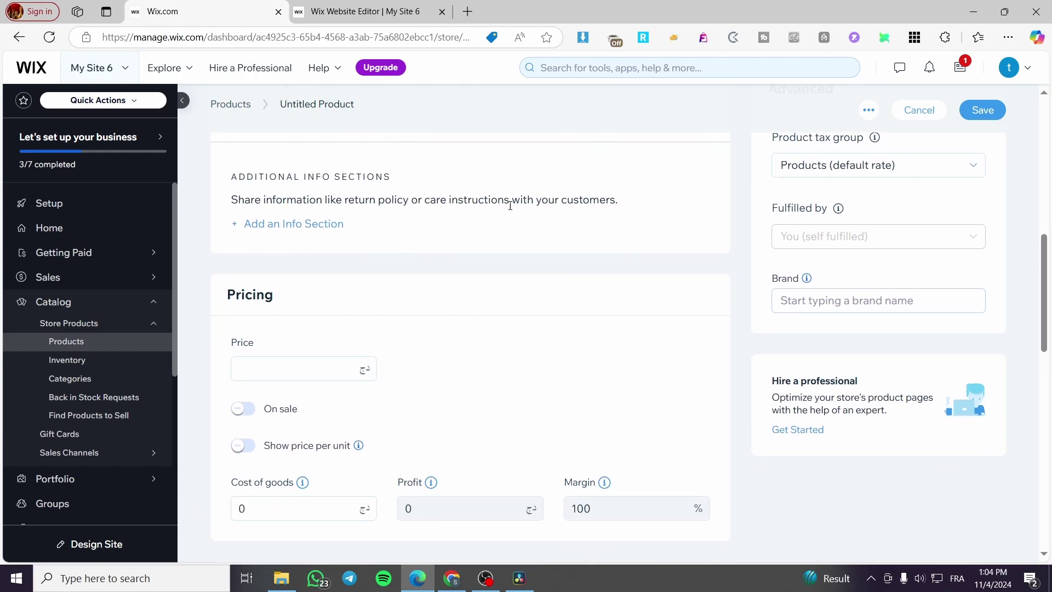
scroll(268, 300, down, 1)
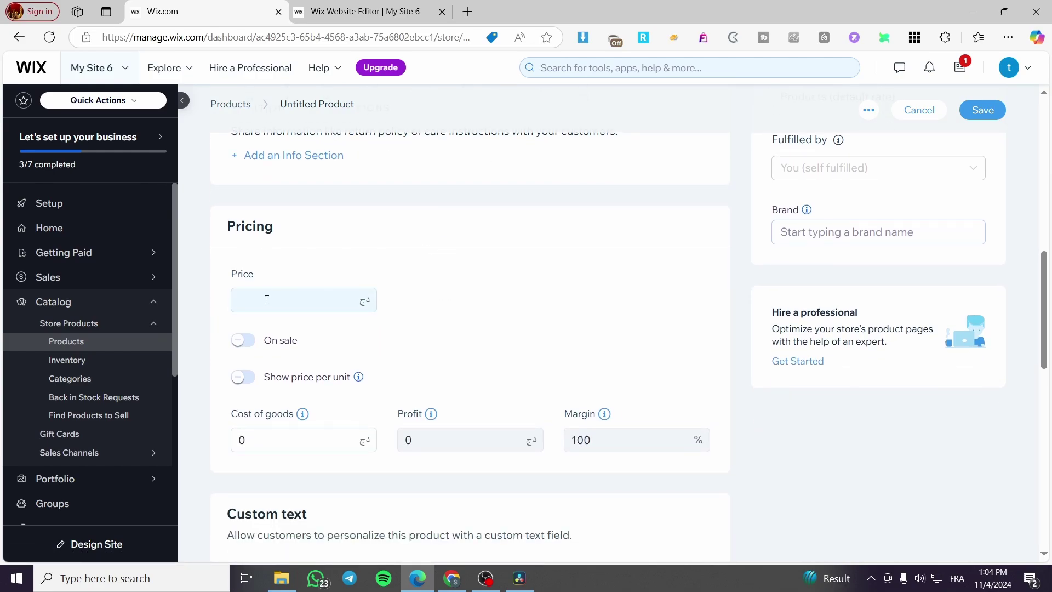
click(245, 341)
click(249, 344)
scroll(392, 348, down, 5)
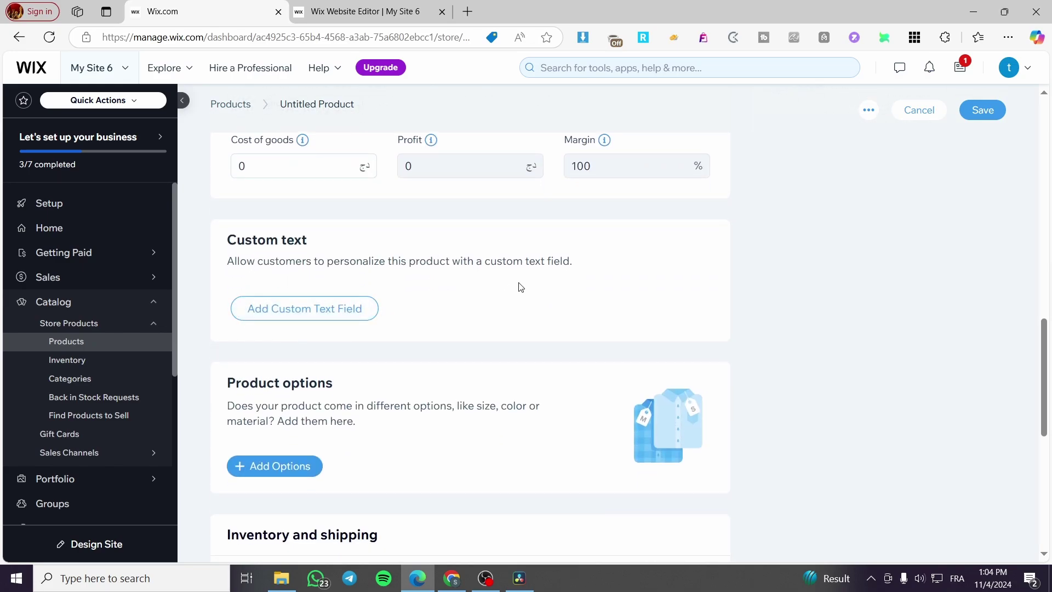
Add a 500-character custom text field, then try Color and List displays in Add product option
click(367, 317)
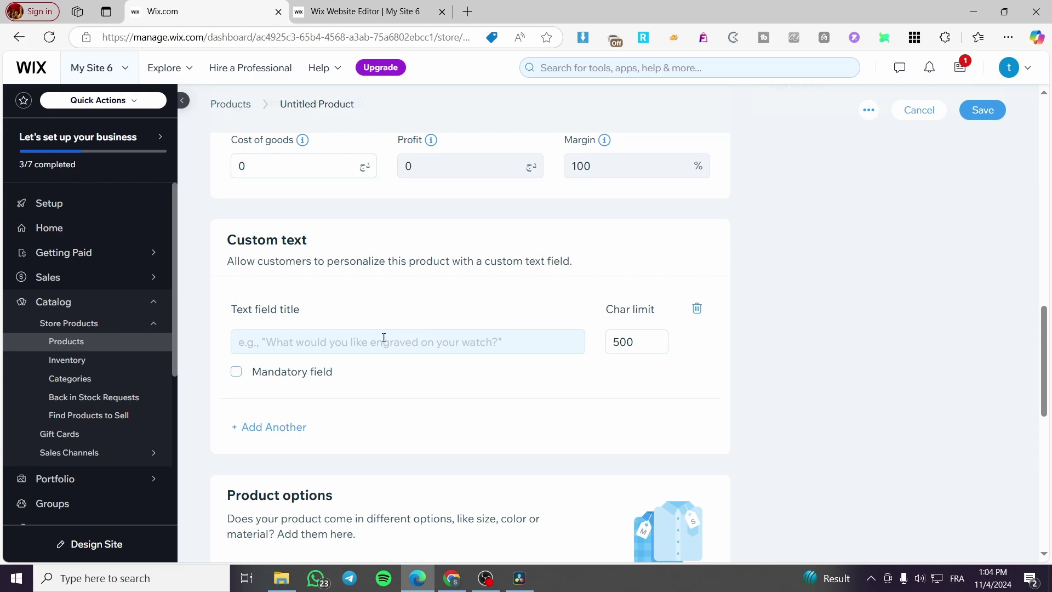
scroll(376, 376, down, 3)
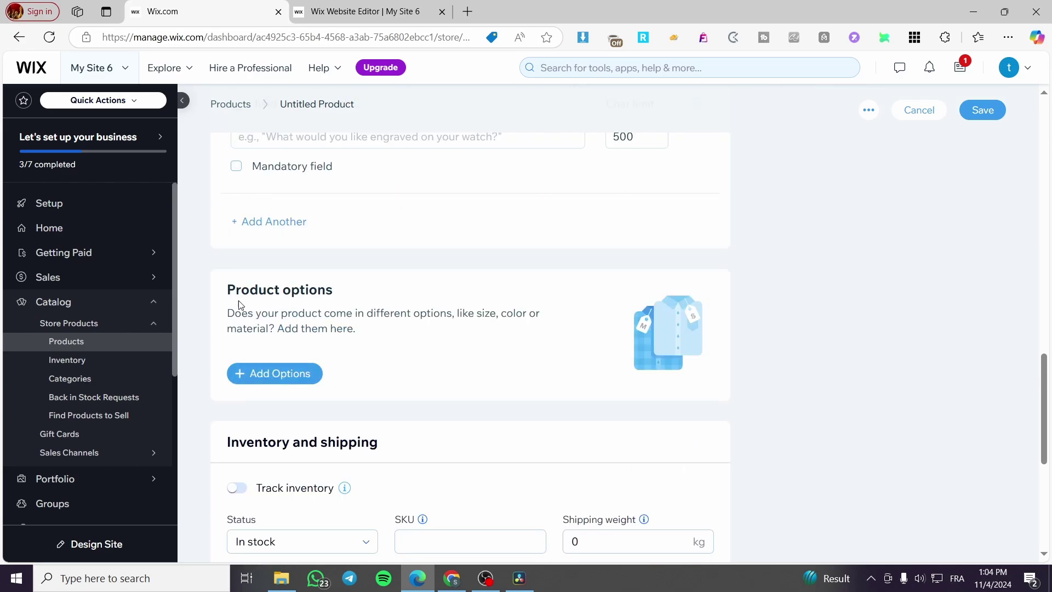
click(285, 373)
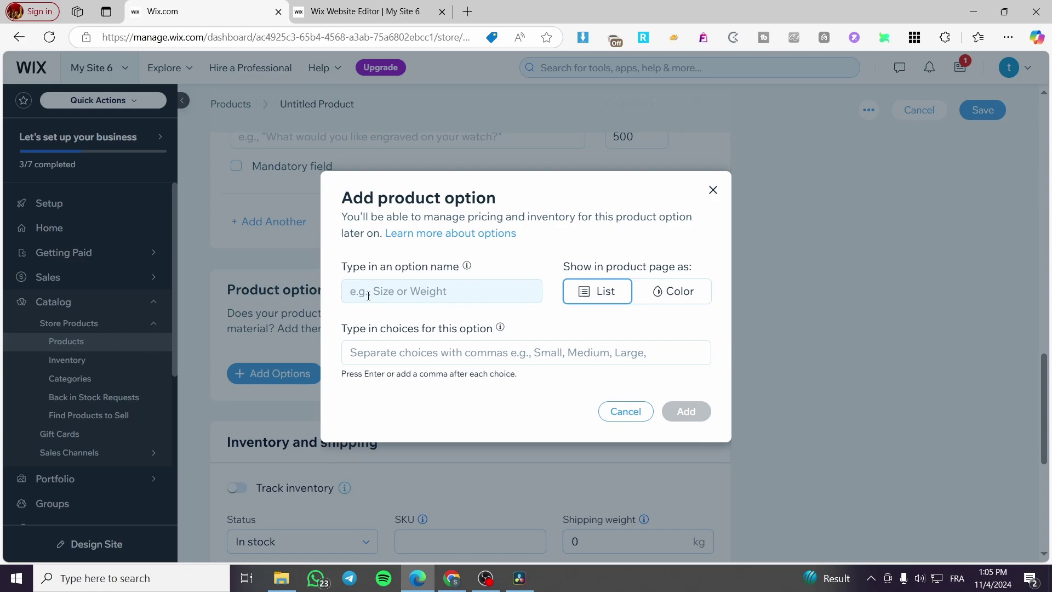
click(680, 291)
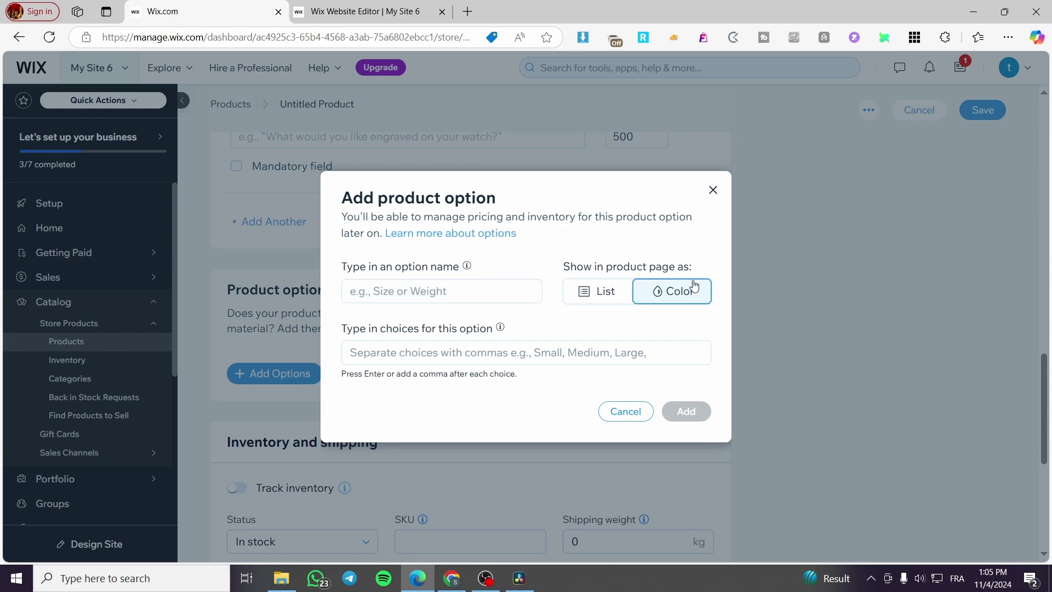
click(589, 291)
click(714, 190)
scroll(373, 279, down, 4)
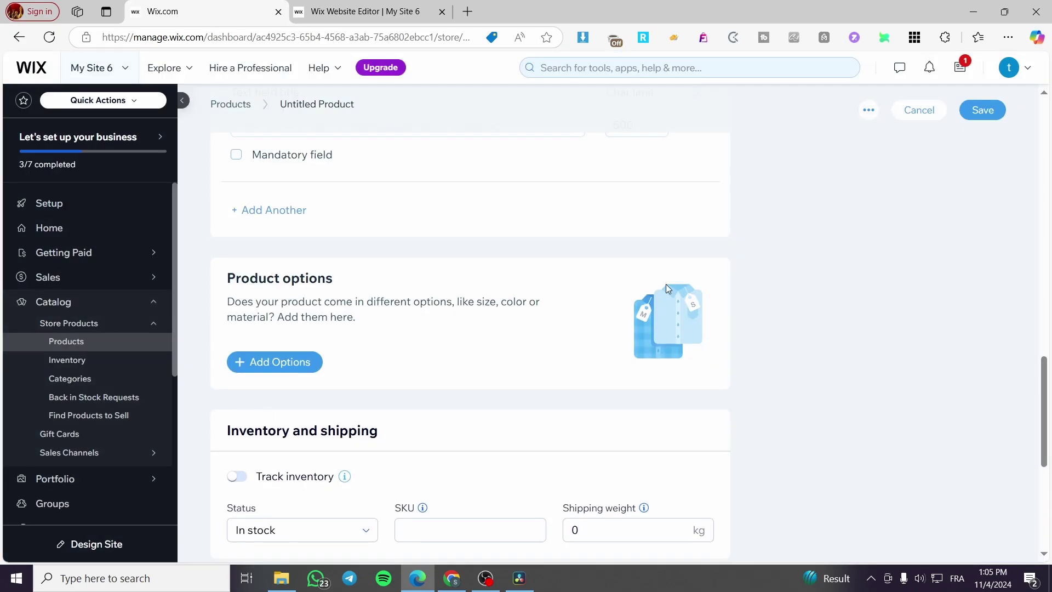
click(235, 283)
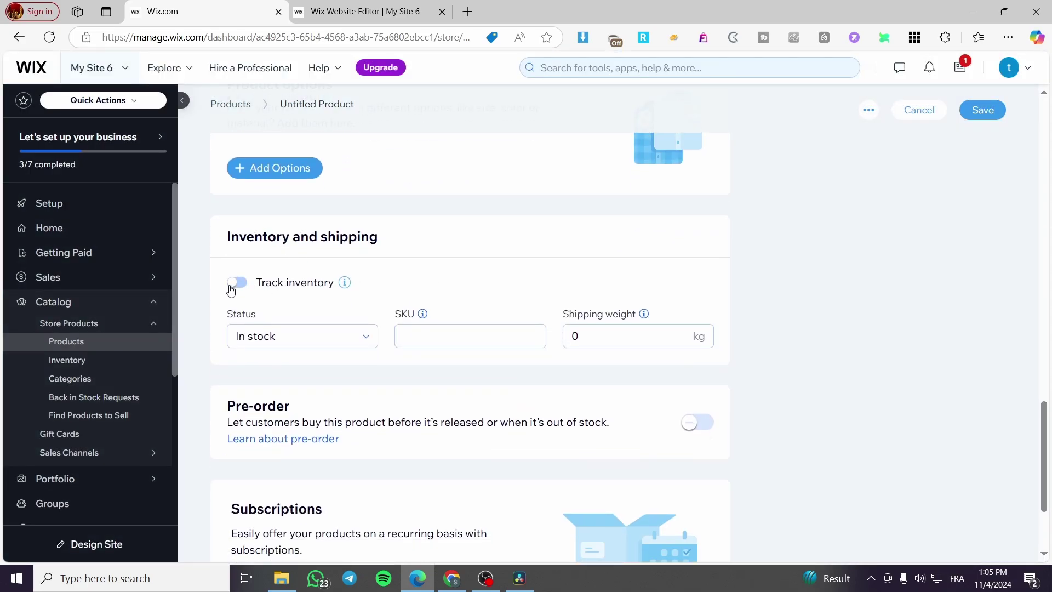
click(259, 339)
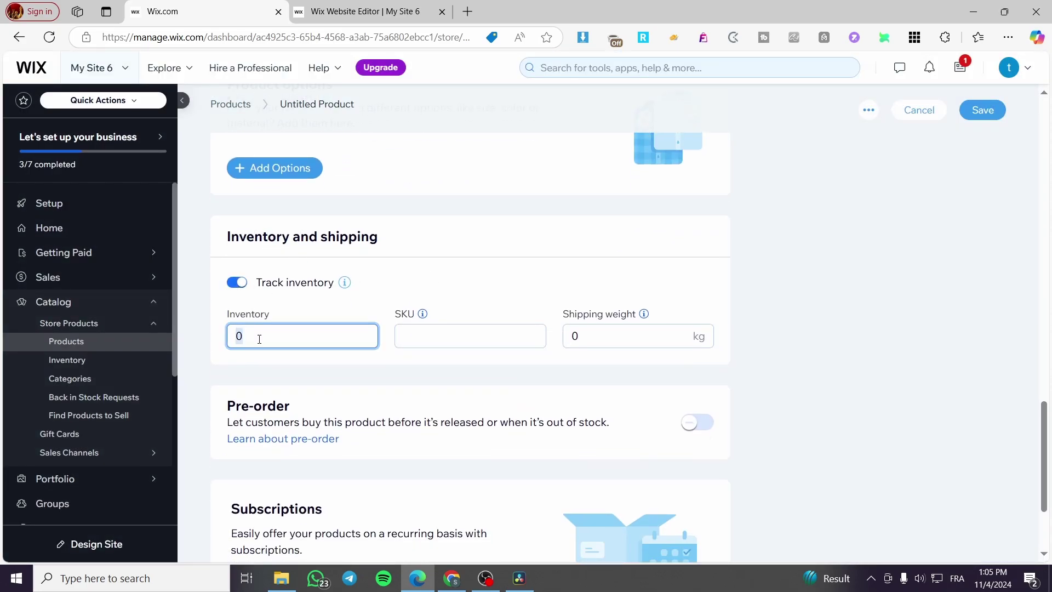
text(999)
click(429, 335)
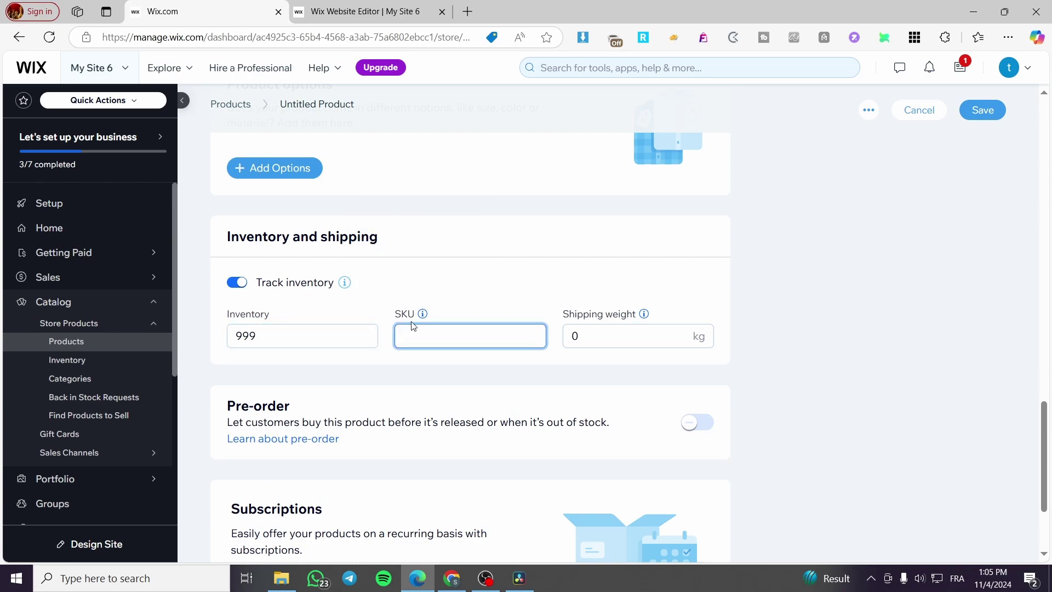
scroll(789, 335, down, 2)
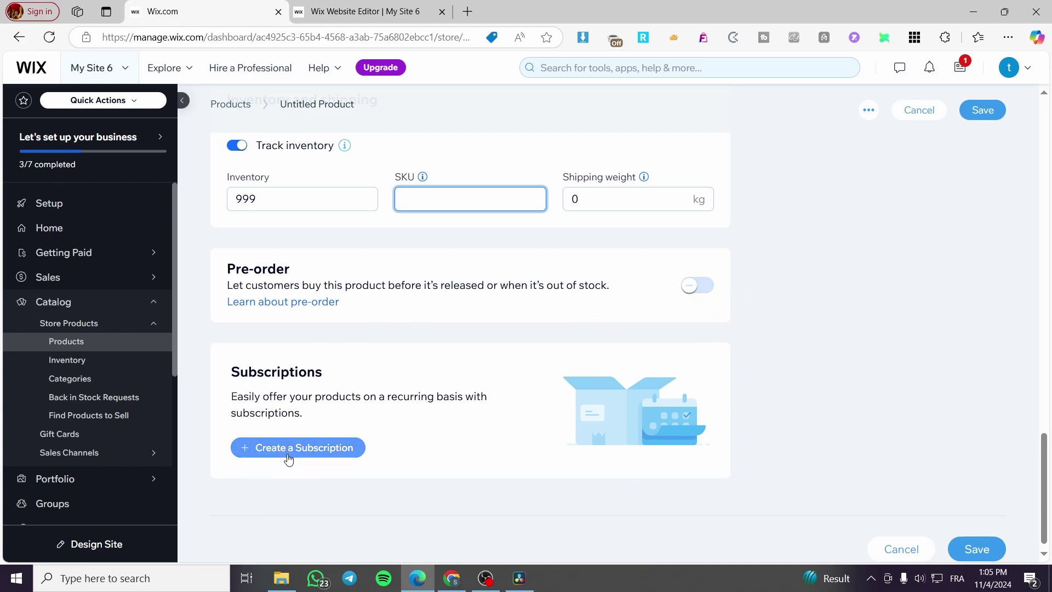
scroll(548, 414, up, 10)
scroll(524, 412, up, 10)
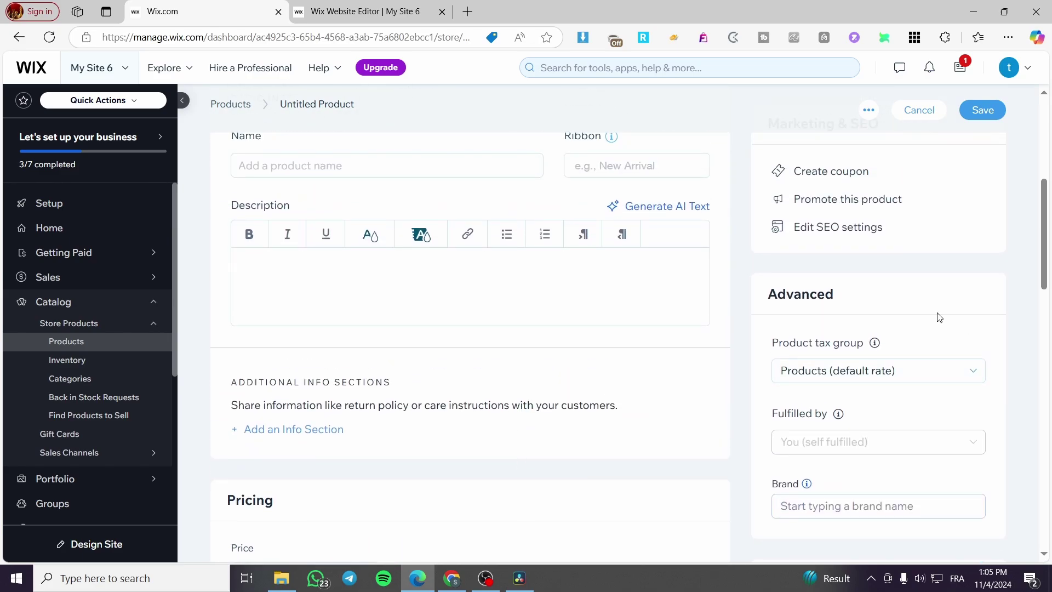
scroll(816, 303, down, 1)
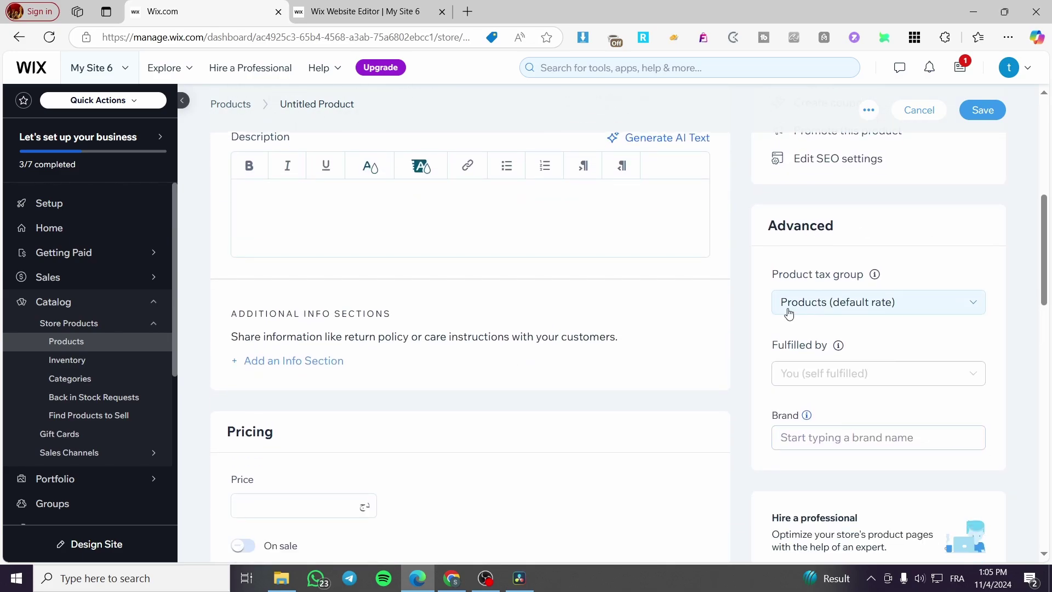
scroll(977, 305, down, 1)
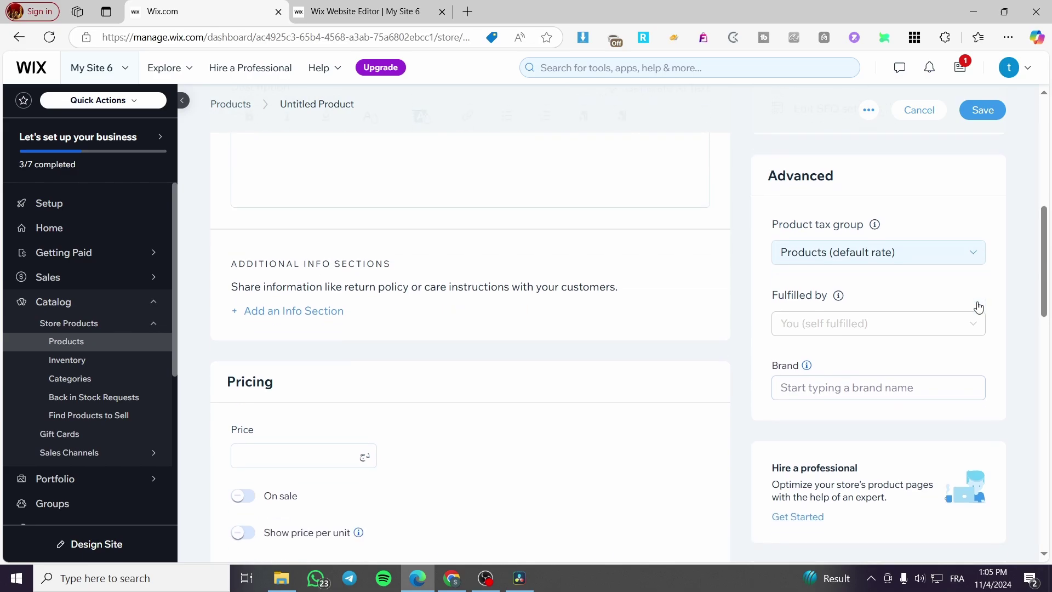
mouse_move(833, 310)
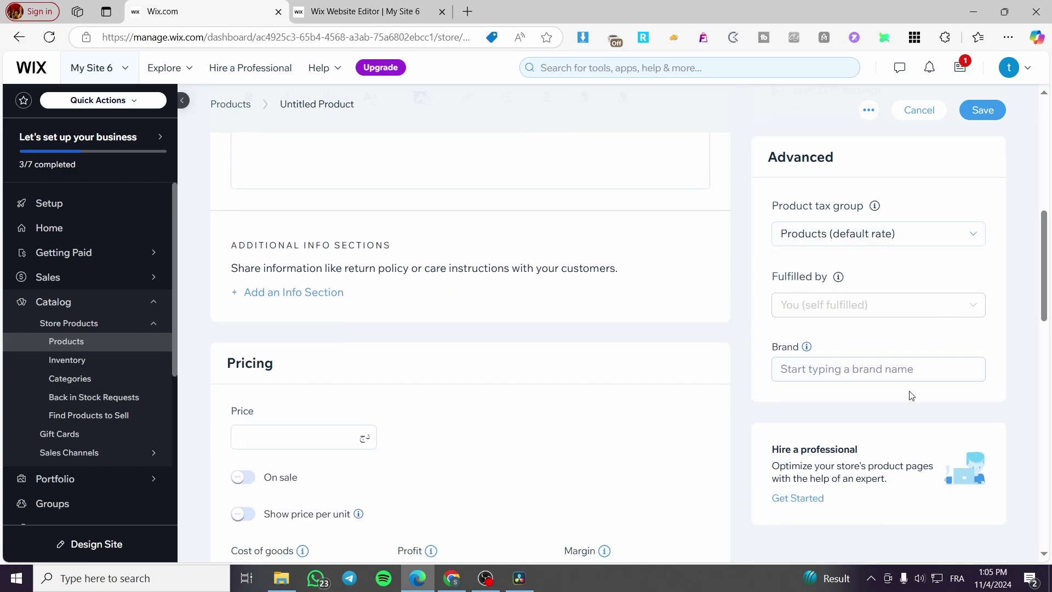
scroll(932, 362, up, 6)
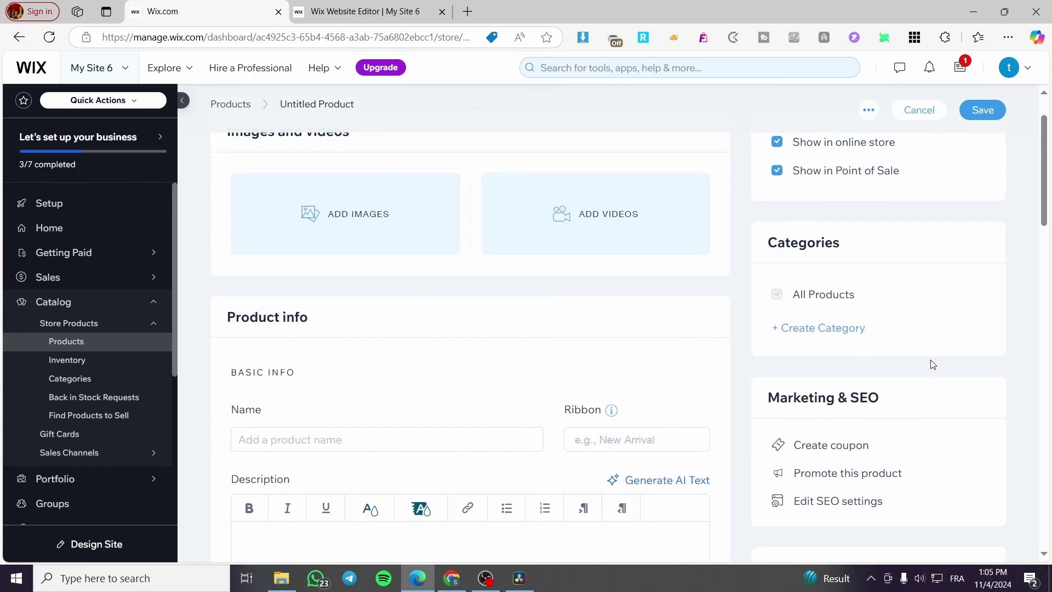
scroll(933, 364, down, 7)
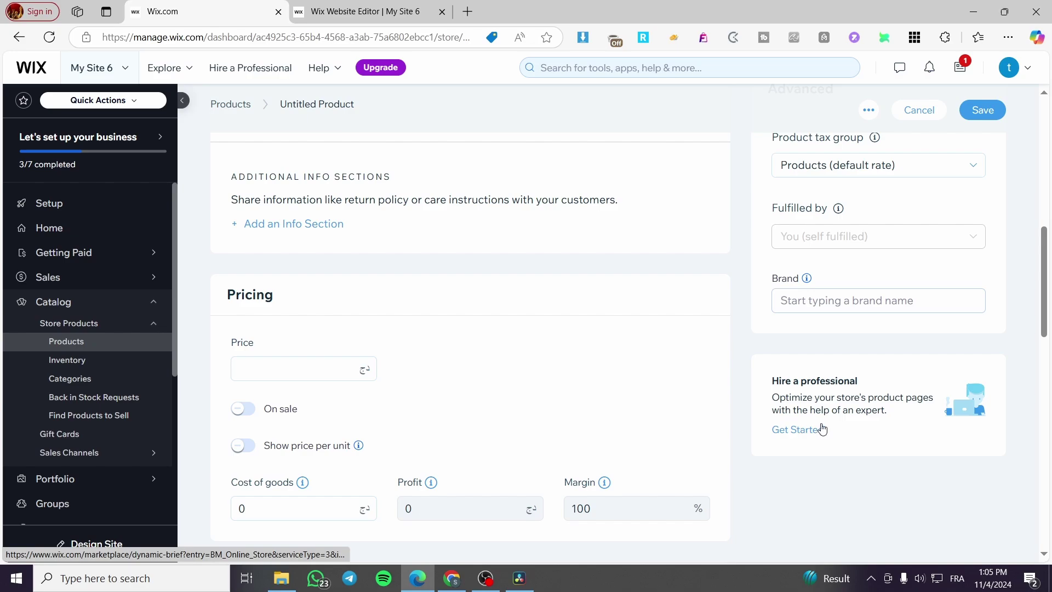
scroll(866, 424, up, 6)
scroll(866, 423, up, 3)
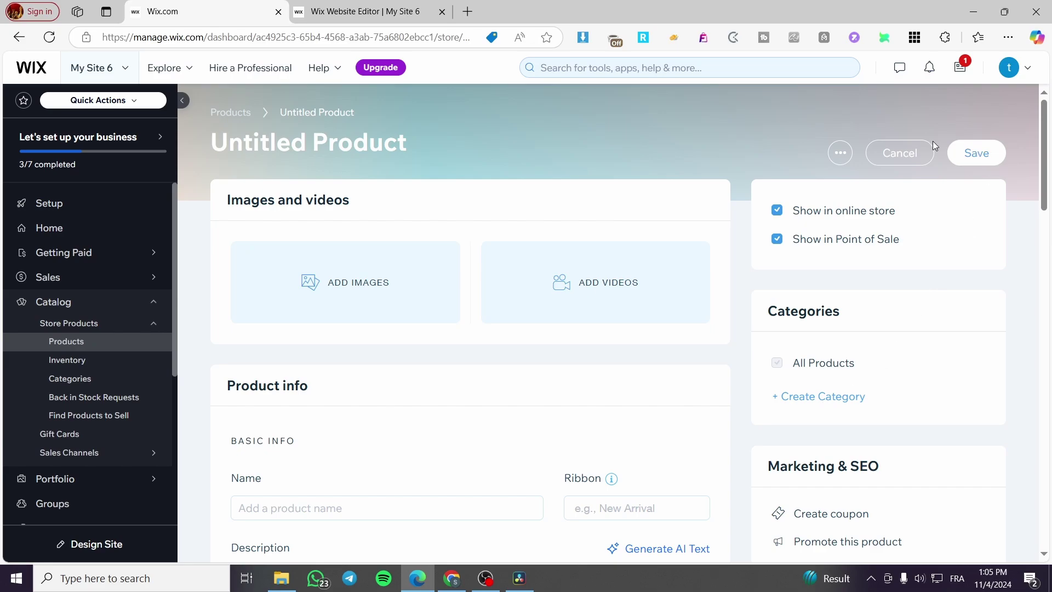
Discard the physical product draft, create a Digital file product, and scroll through its form
click(909, 153)
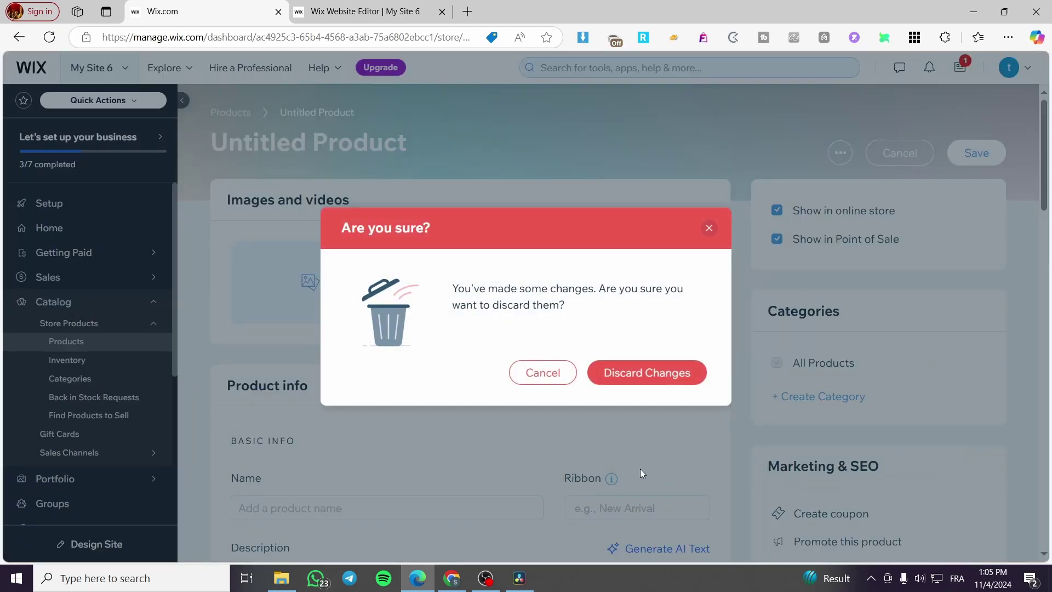
click(624, 389)
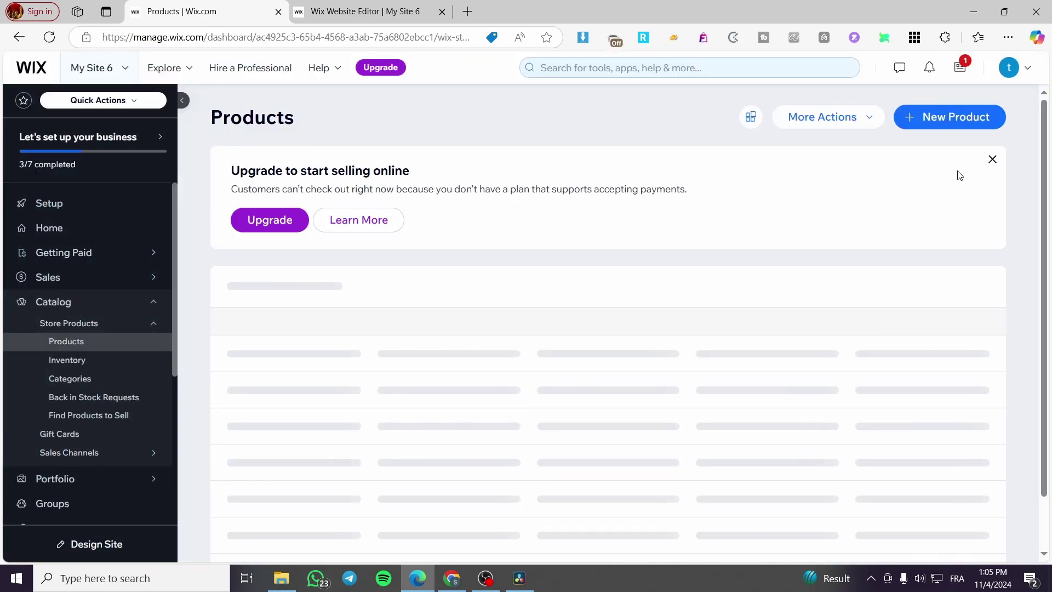
click(965, 117)
click(935, 222)
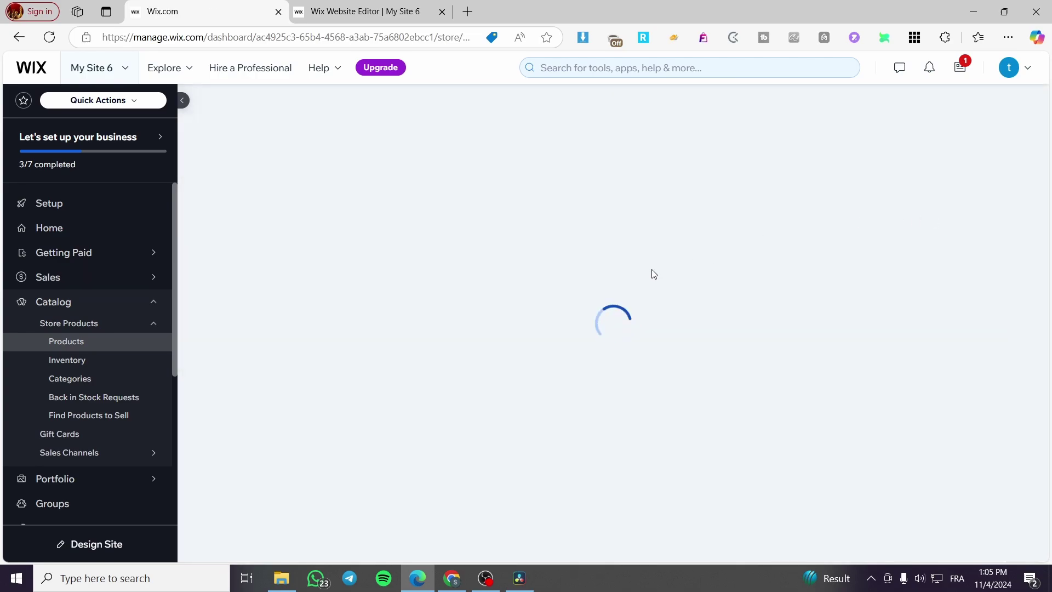
scroll(505, 289, down, 2)
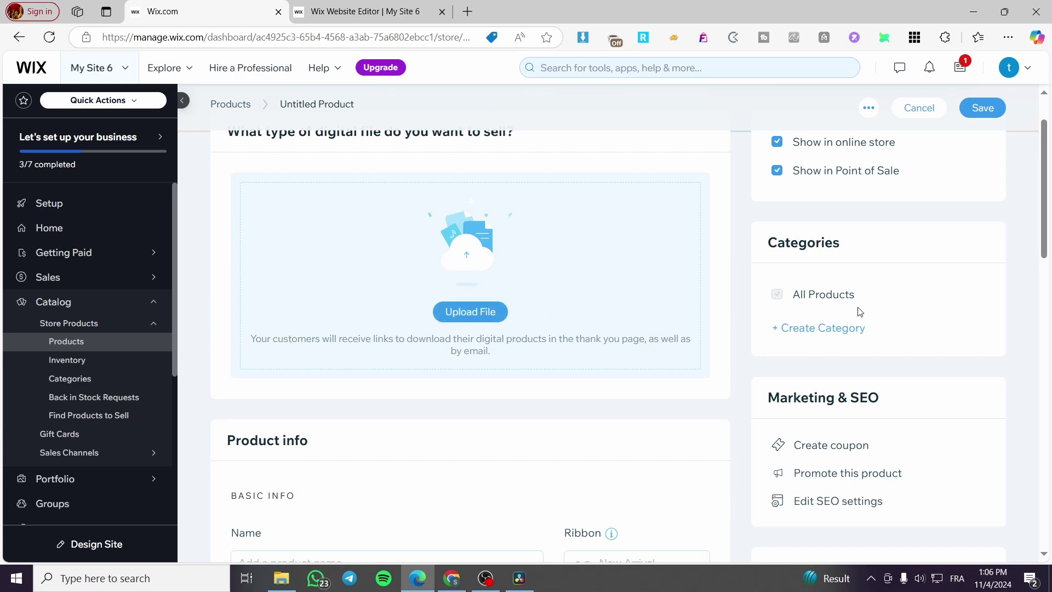
scroll(735, 303, down, 5)
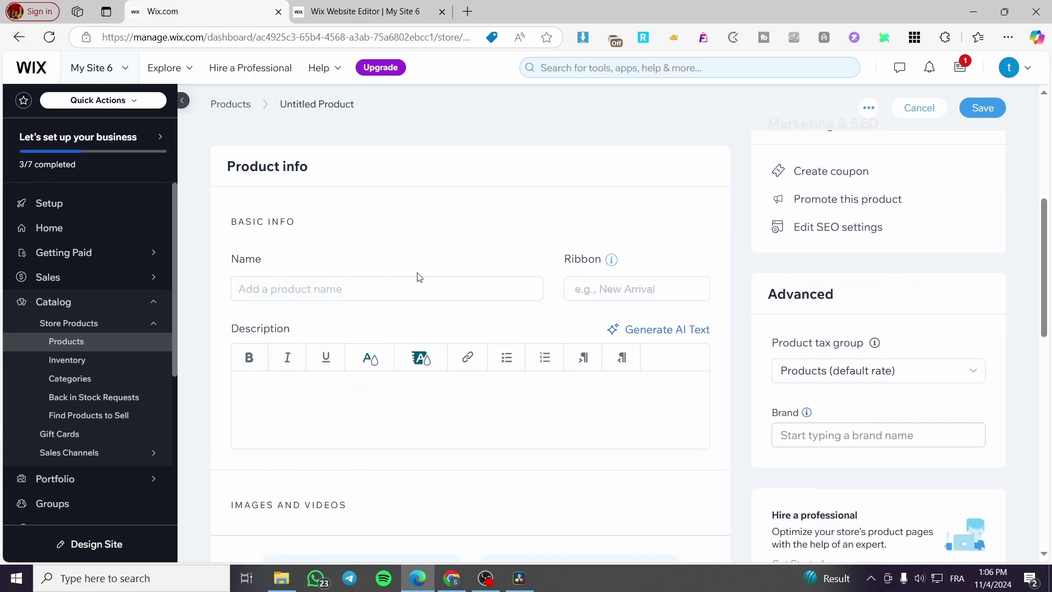
scroll(419, 277, down, 4)
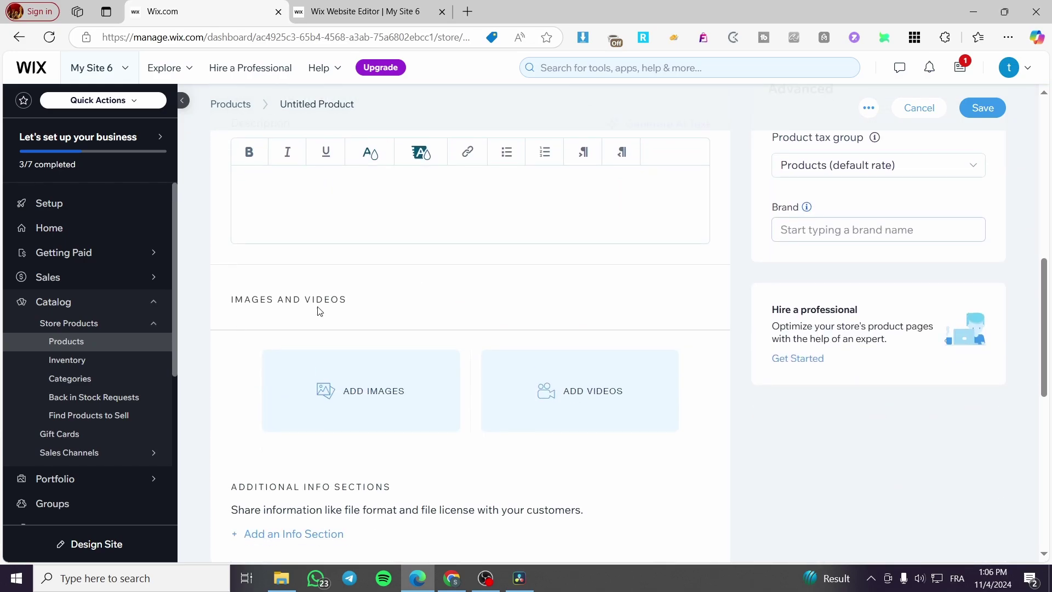
scroll(321, 311, down, 8)
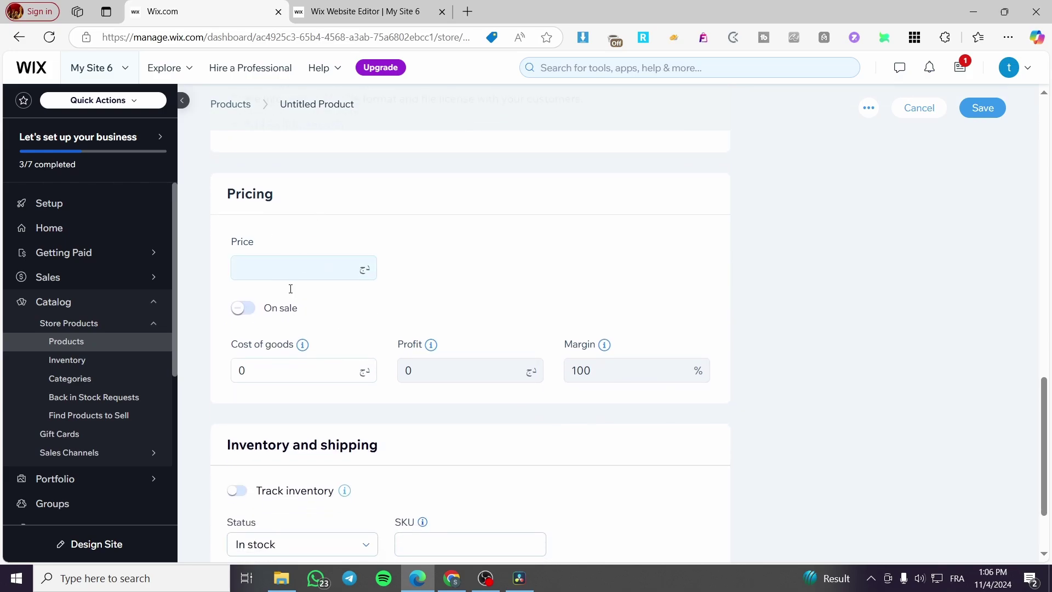
scroll(315, 366, down, 2)
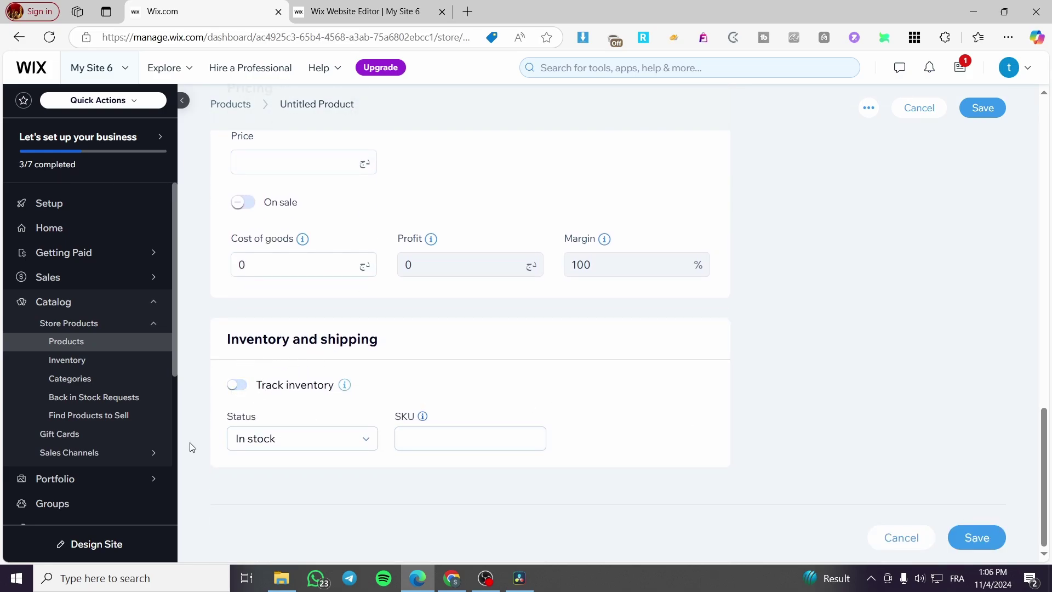
Leave the digital draft, open Settings > Accept payments, and review Manual Payments, card payments and PayPal
click(913, 109)
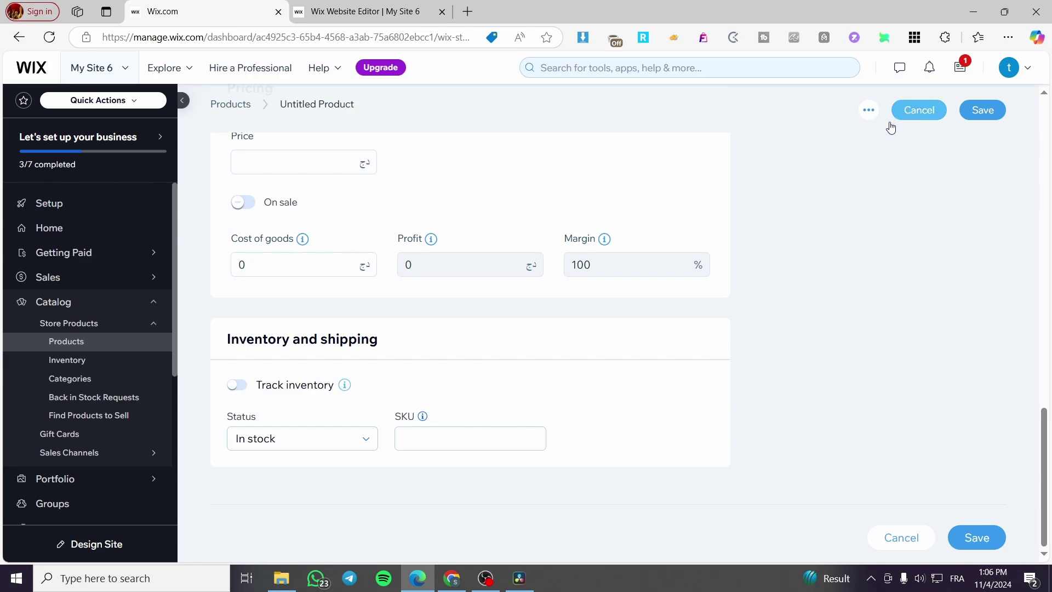
scroll(53, 395, down, 5)
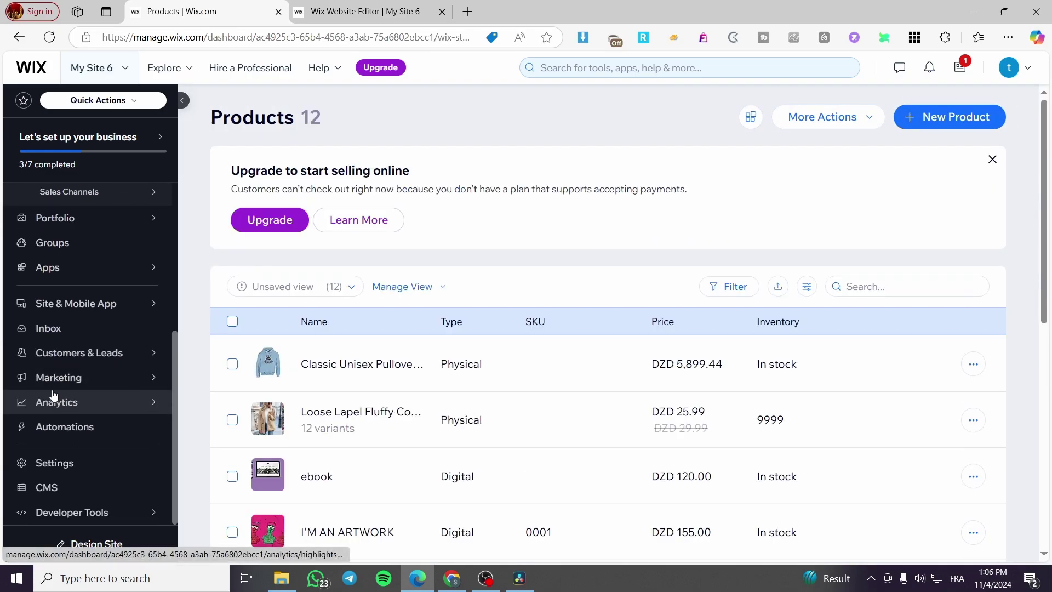
click(79, 459)
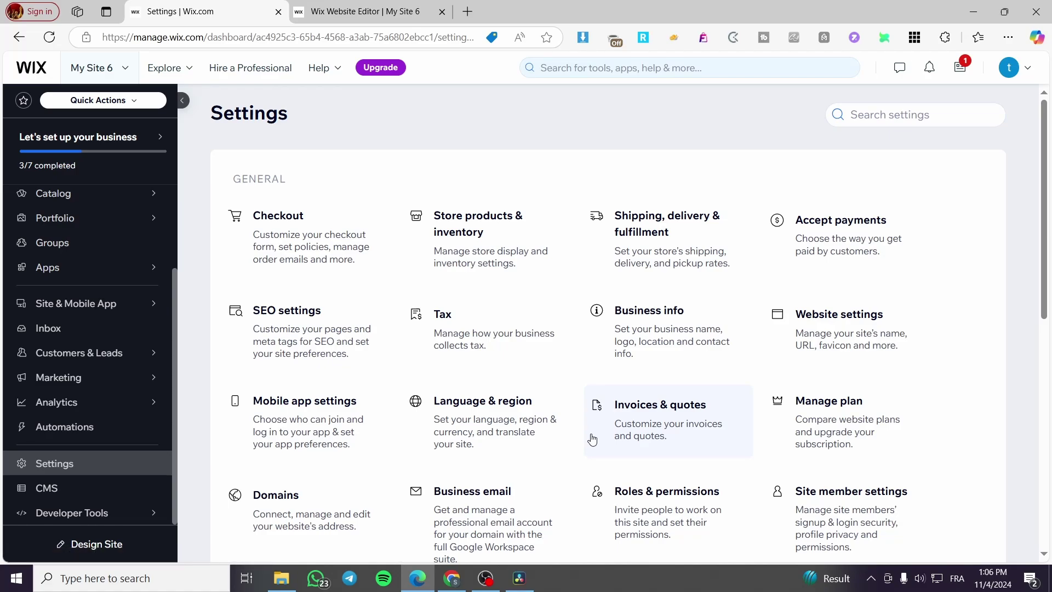
click(855, 223)
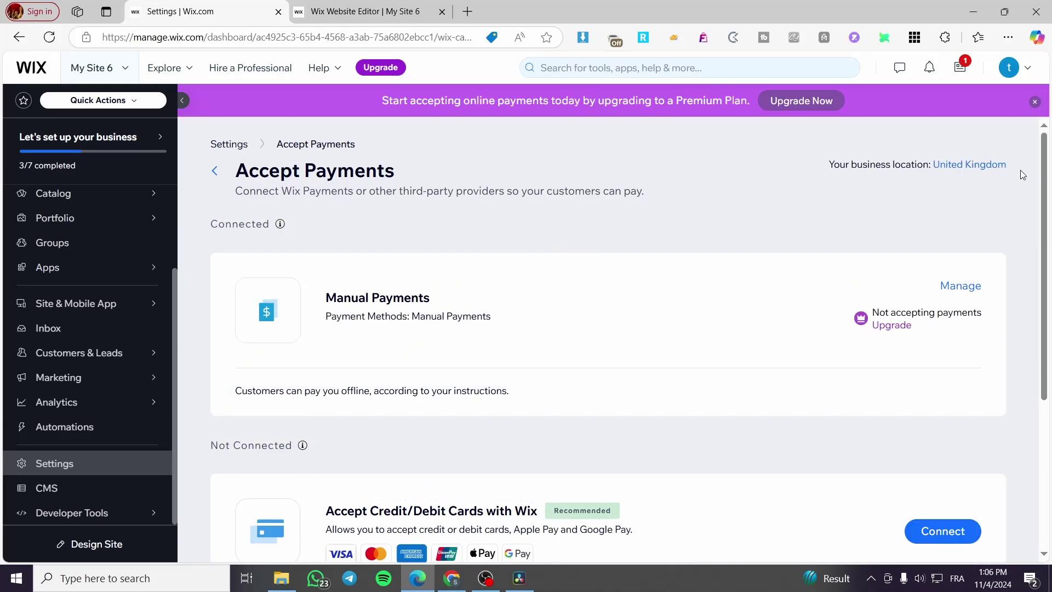
scroll(684, 265, down, 3)
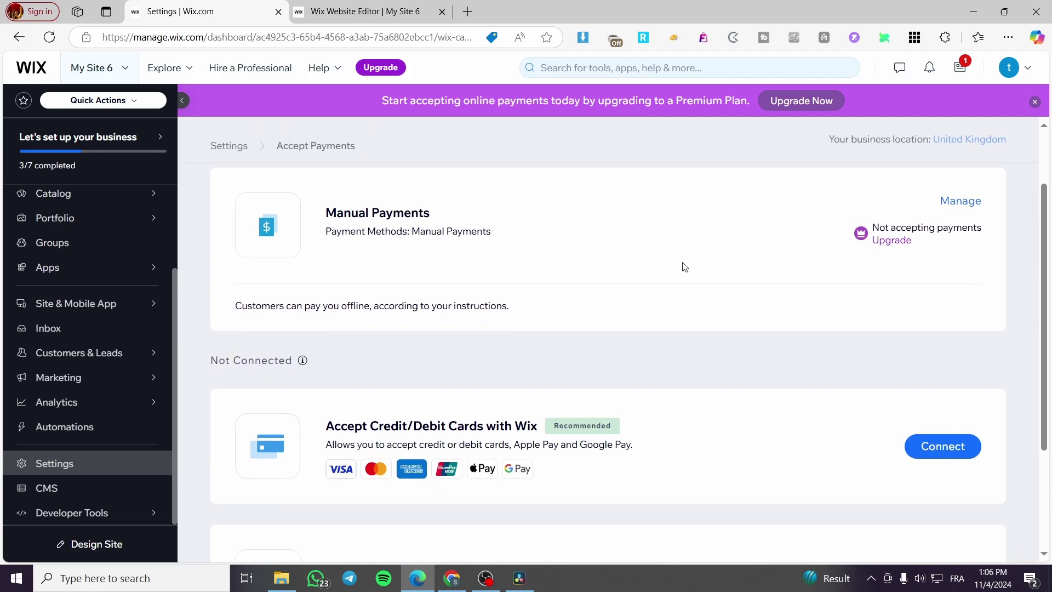
scroll(440, 293, down, 2)
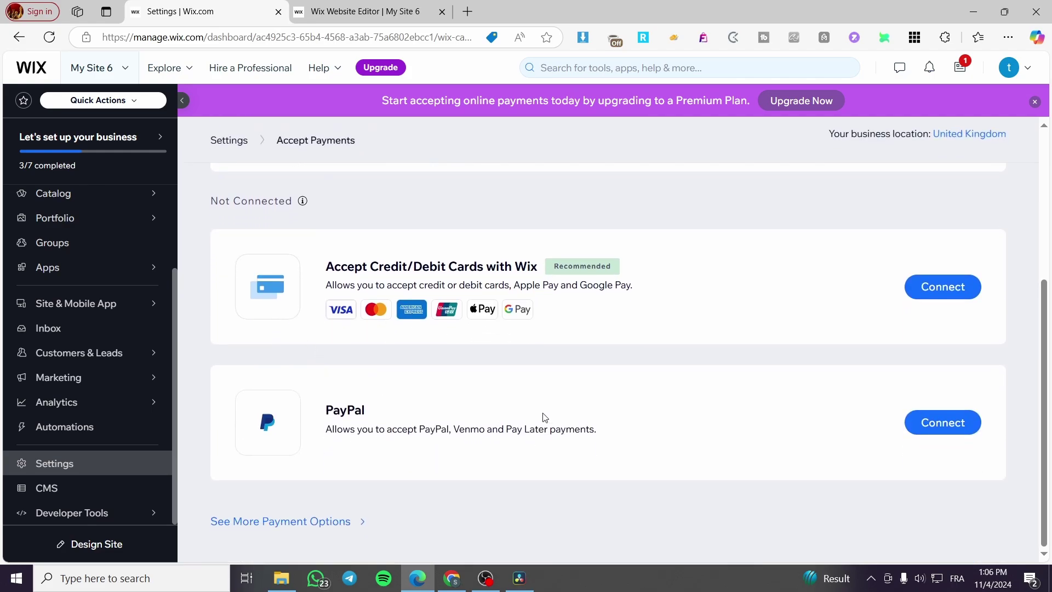
scroll(588, 382, up, 4)
scroll(571, 389, down, 4)
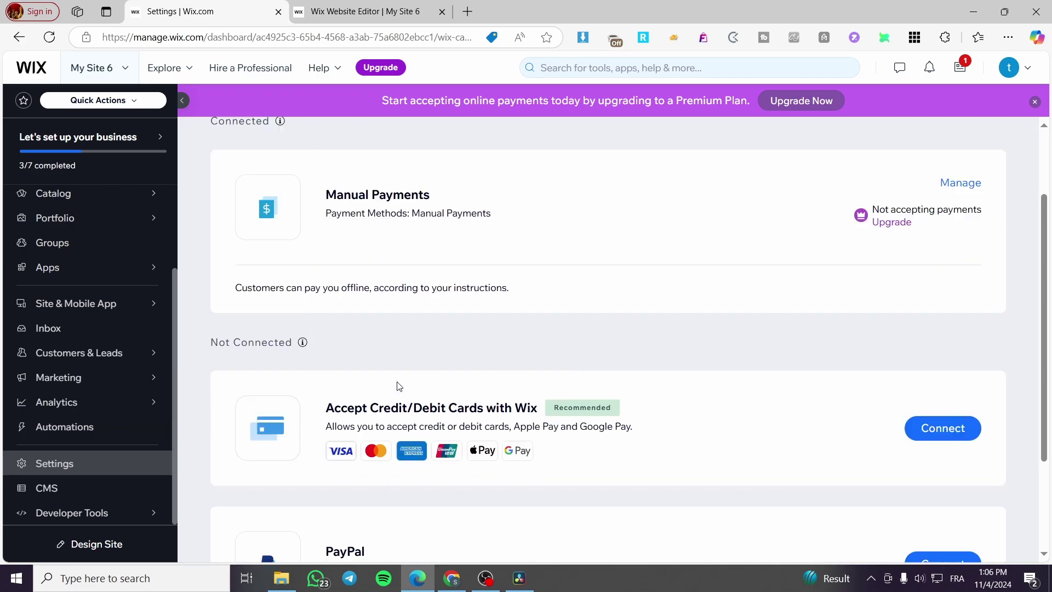
scroll(629, 266, up, 1)
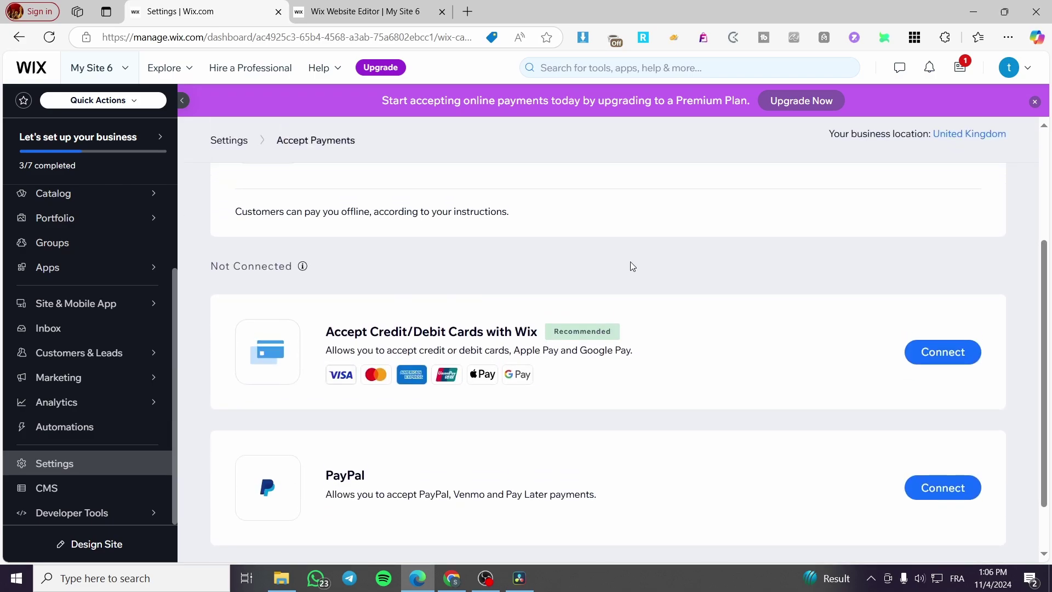
scroll(424, 325, down, 1)
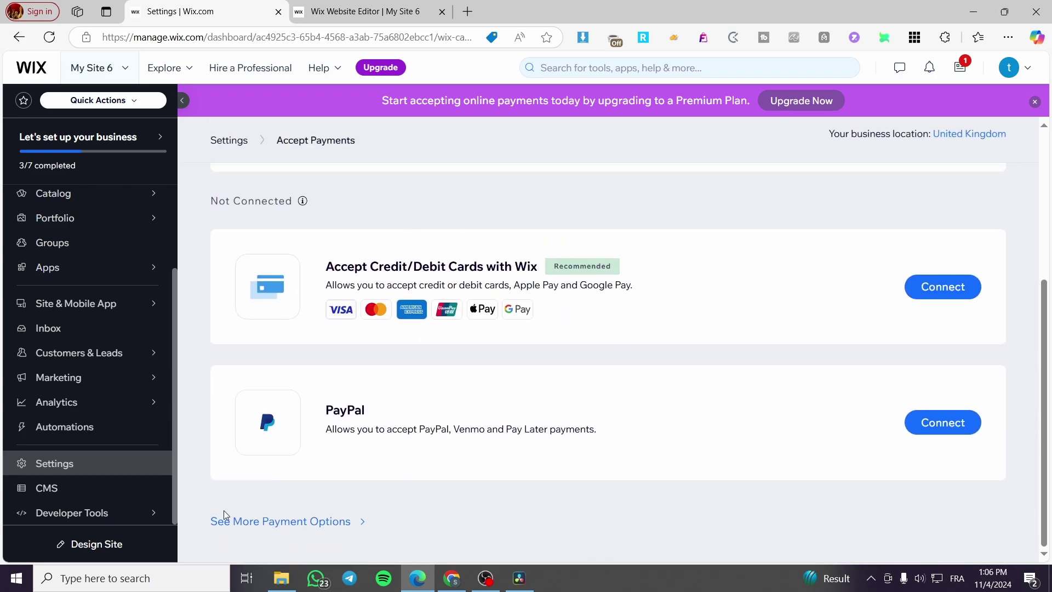
Browse the More Payment Options list (Square card, POS, Klarna) and close the purple premium-plan upgrade banner
click(285, 523)
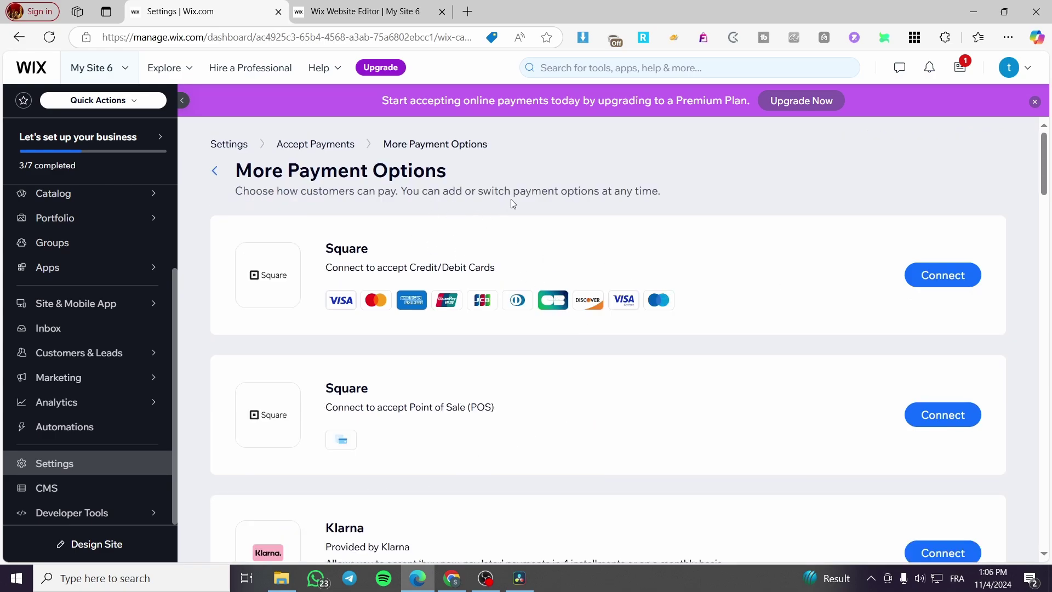
scroll(512, 202, down, 4)
scroll(329, 285, up, 1)
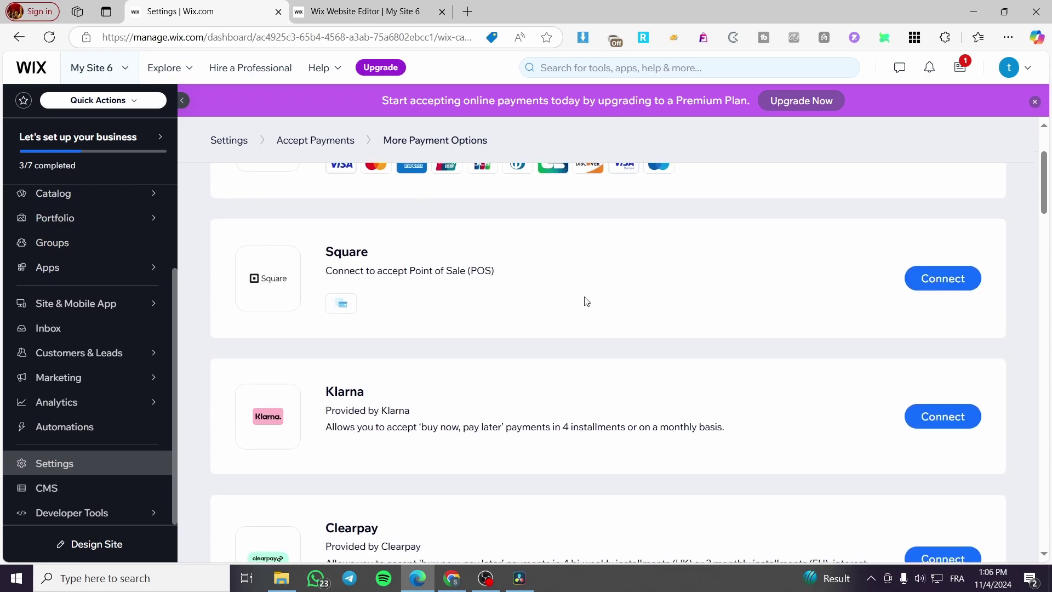
scroll(598, 424, up, 2)
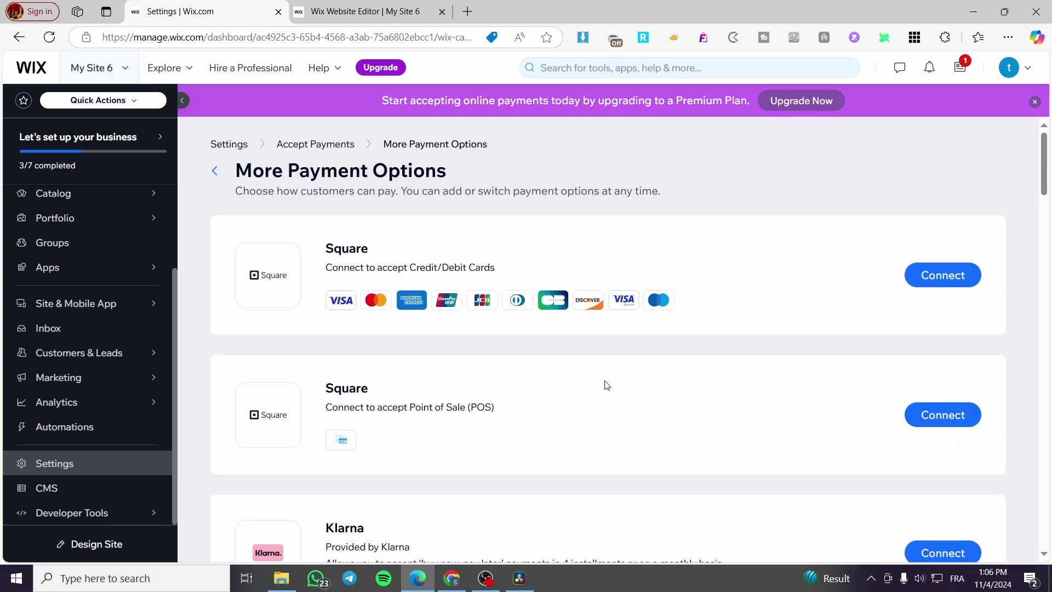
click(1035, 102)
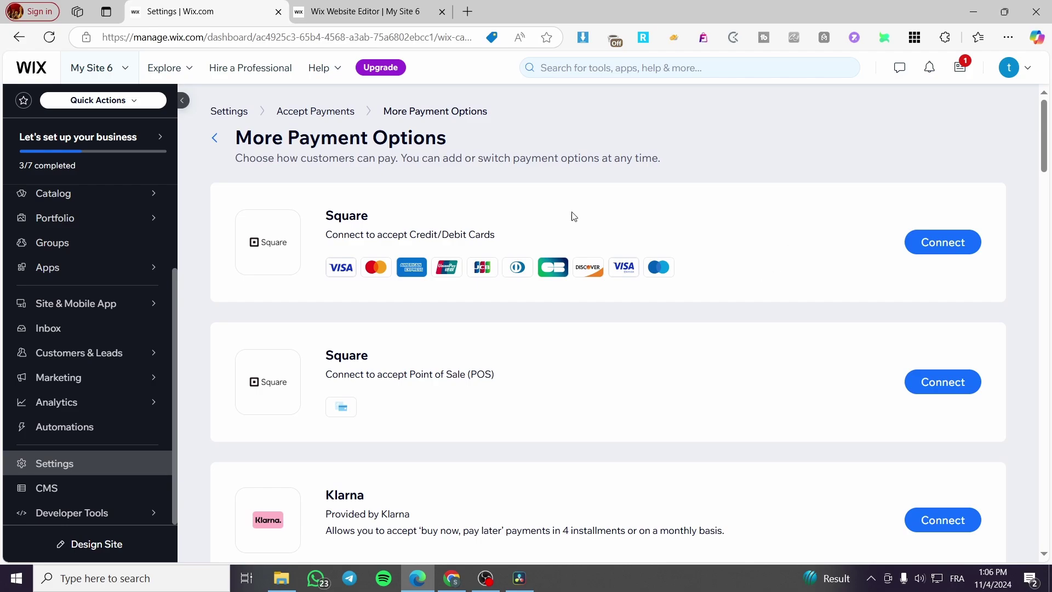